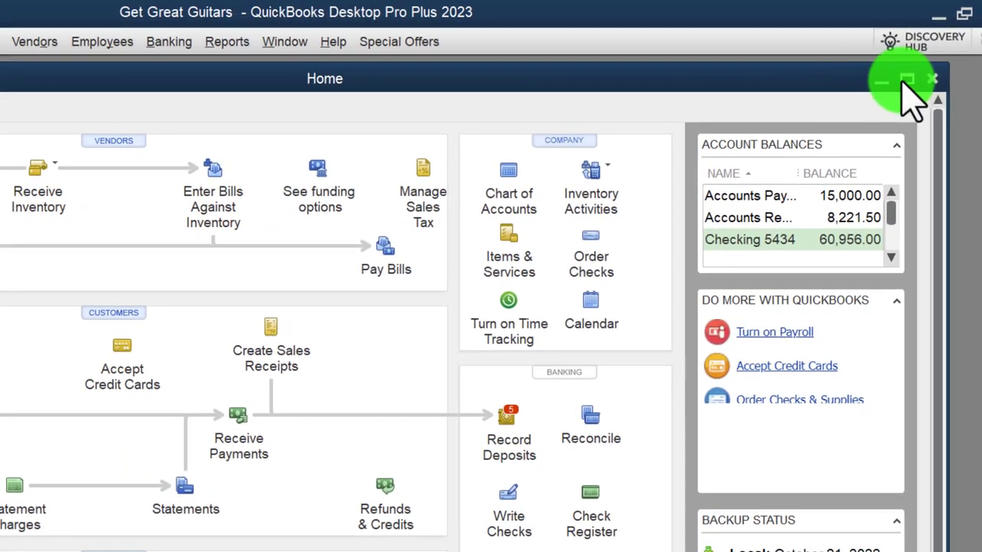
# Maximize the Home window and check the view settings for the open window list and the hidden icon bar
pyautogui.doubleClick(903, 77)
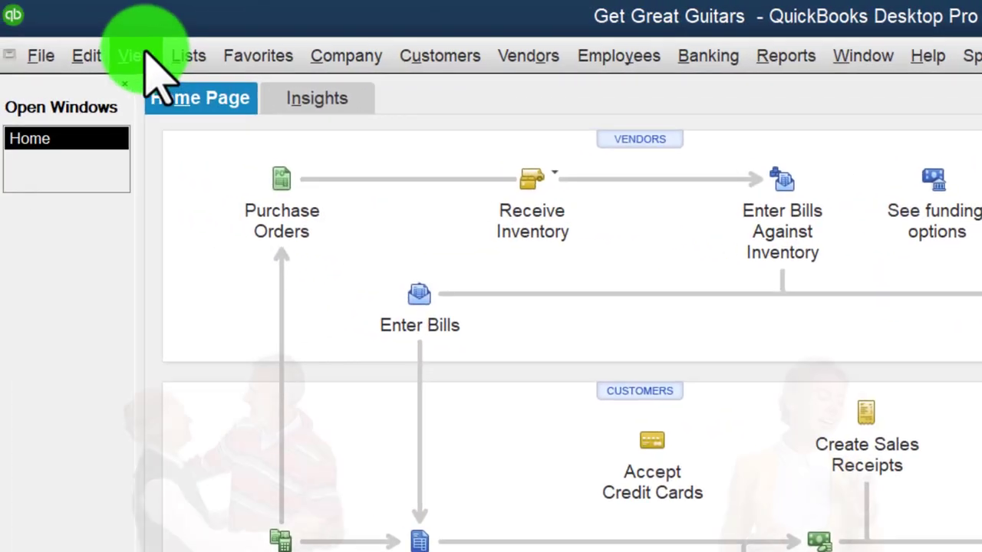
pyautogui.click(66, 53)
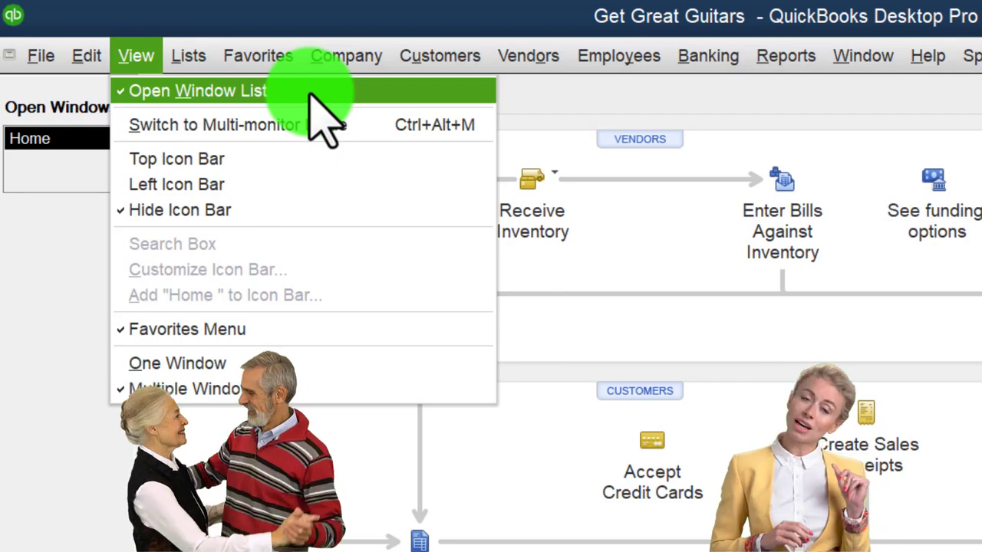
pyautogui.click(73, 222)
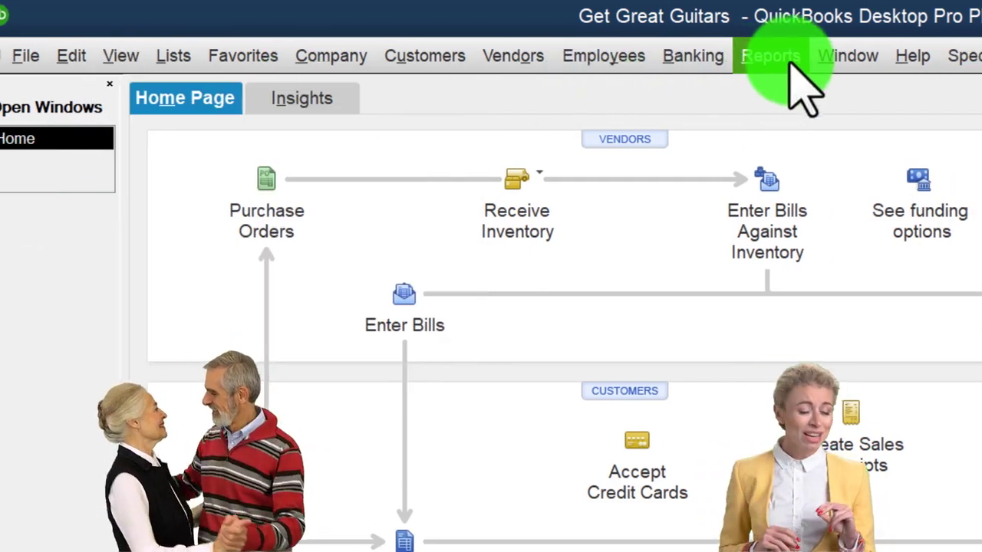
# Open the Profit & Loss Standard report and set its date range to 01/01/2023 through 12/31/2023
pyautogui.click(785, 56)
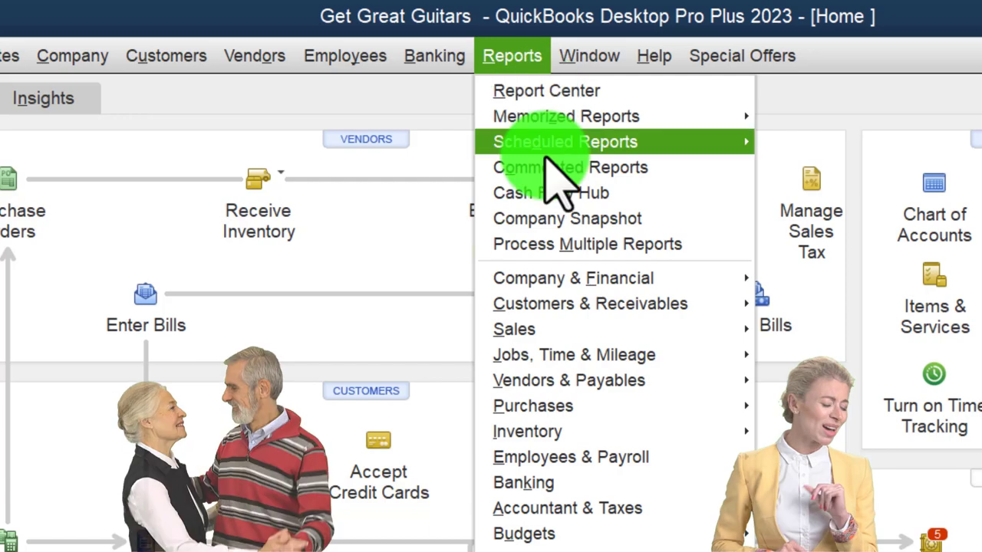
pyautogui.moveTo(565, 281)
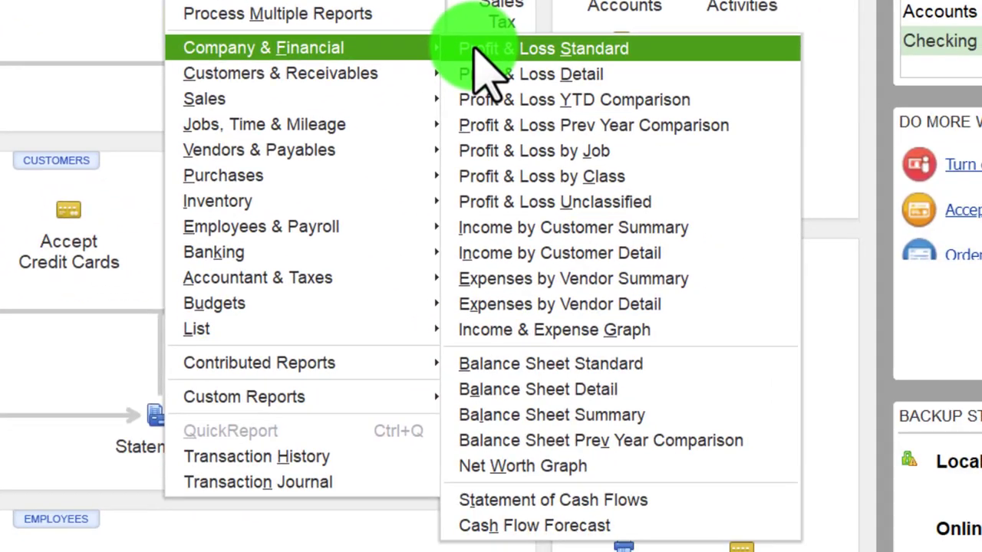
pyautogui.click(569, 124)
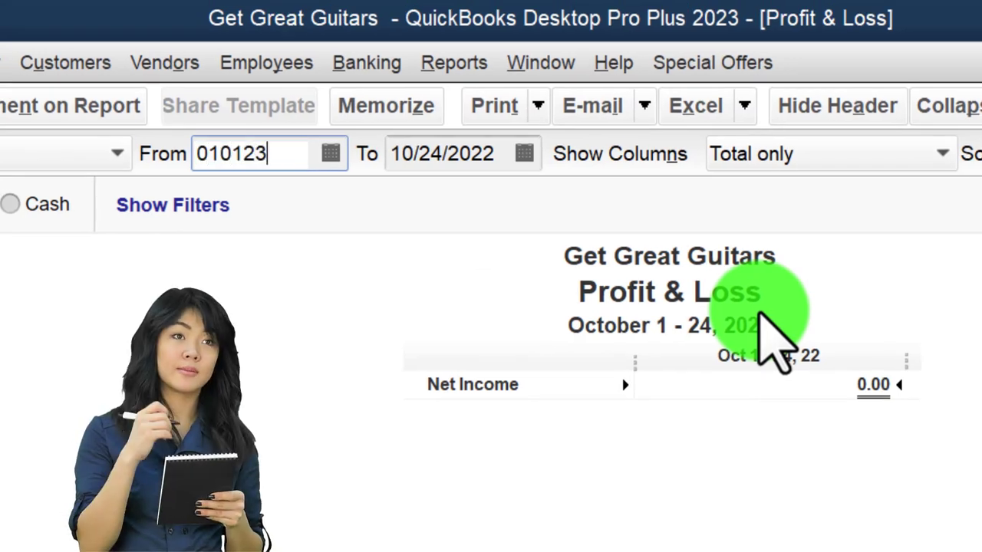
pyautogui.write('12/31/2023')
pyautogui.press('Tab')
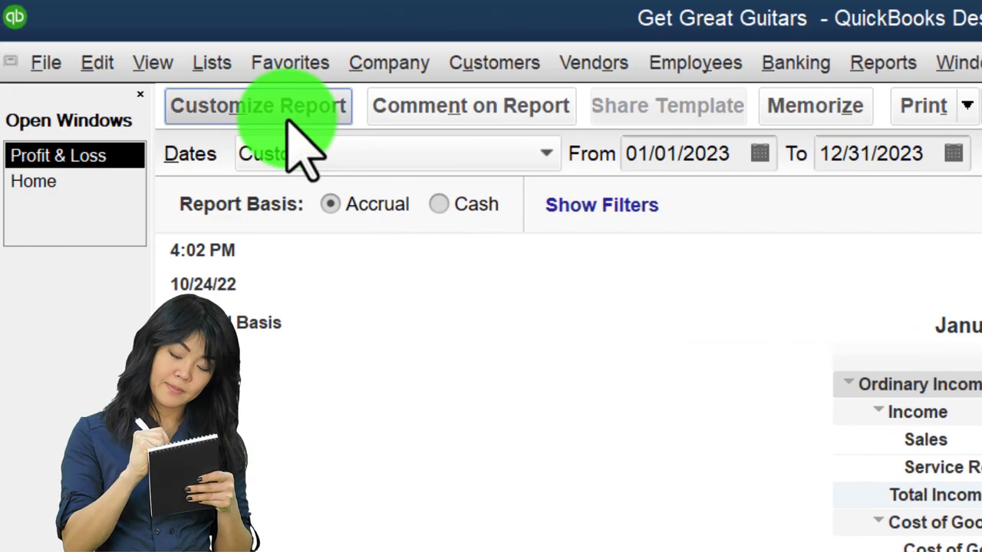
# Enlarge the font of the Profit & Loss report's column labels and apply the change to all related fonts
pyautogui.click(289, 115)
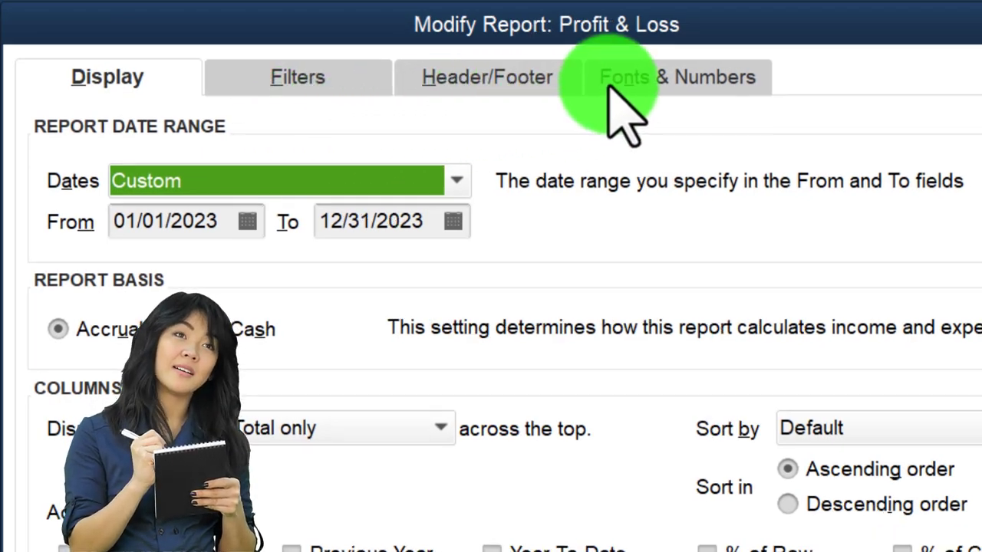
pyautogui.click(618, 80)
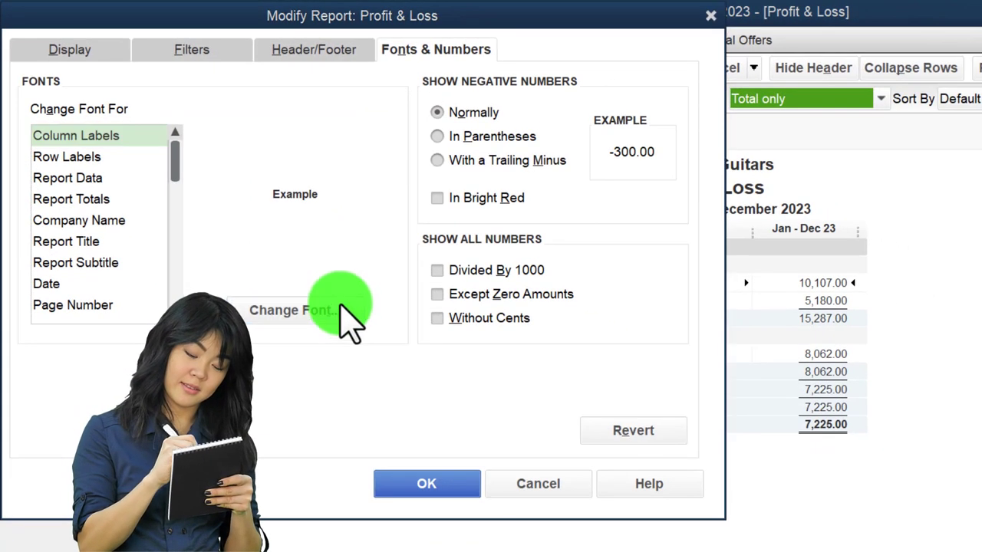
pyautogui.click(340, 307)
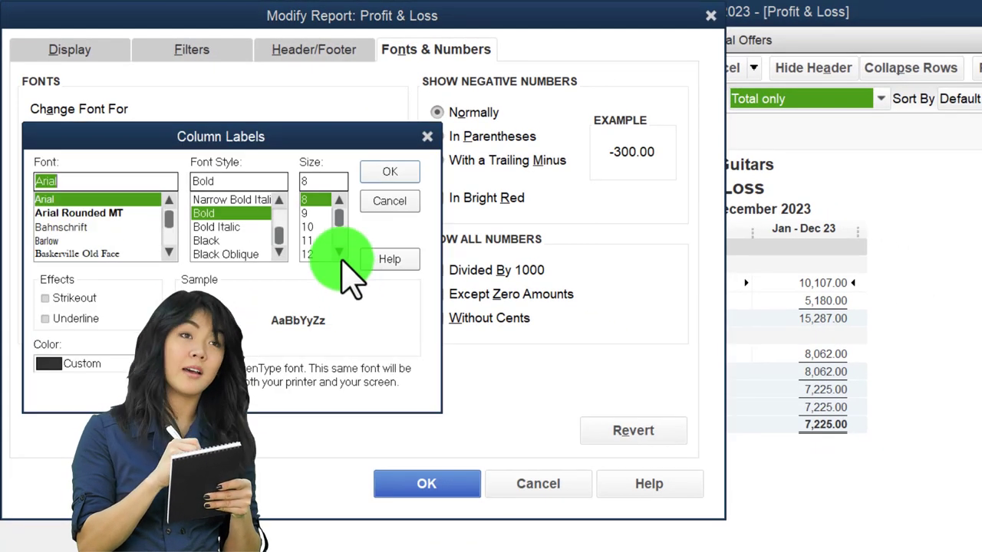
pyautogui.click(390, 172)
pyautogui.click(564, 221)
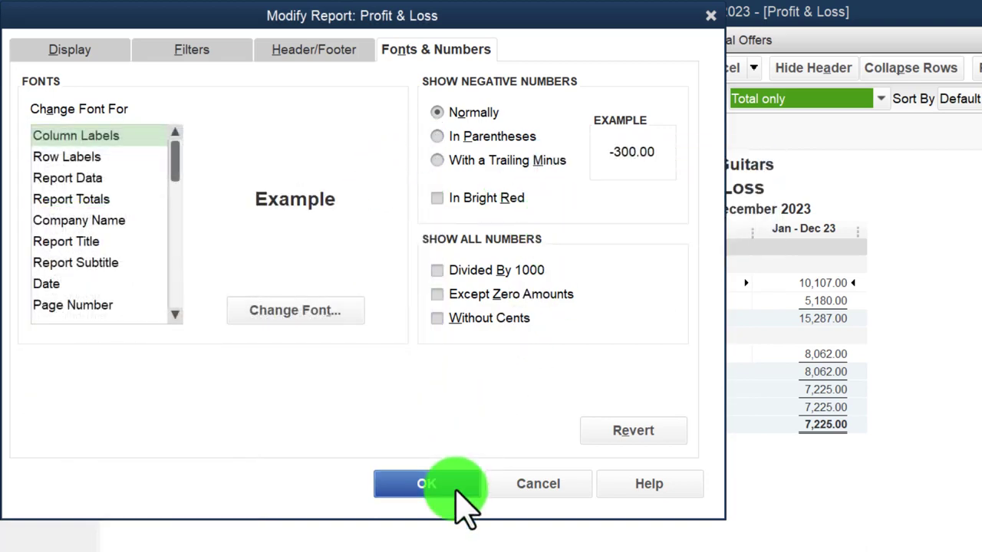
pyautogui.click(427, 484)
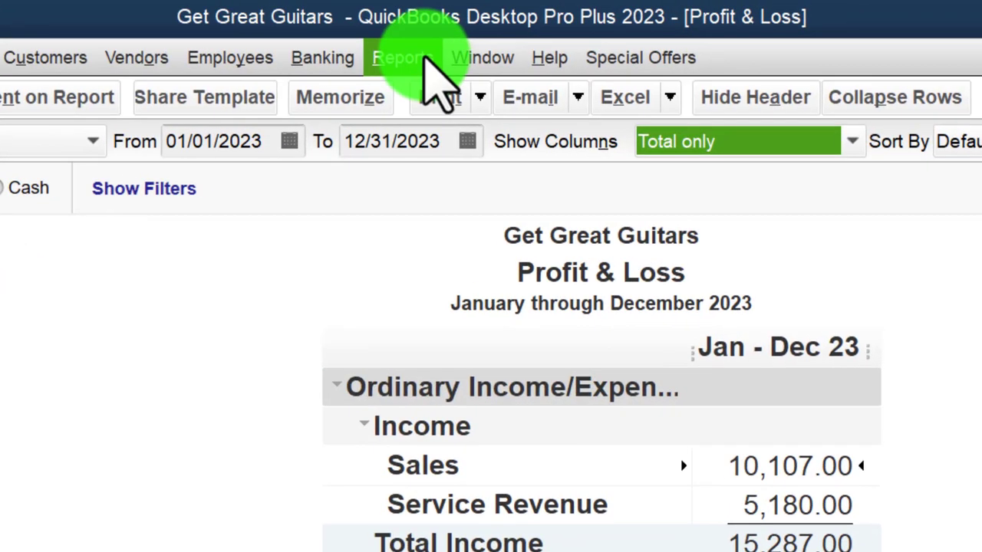
# Open the Balance Sheet Standard report and customize its date range to 01/01/2023 through 12/31/2023
pyautogui.click(401, 58)
pyautogui.moveTo(454, 293)
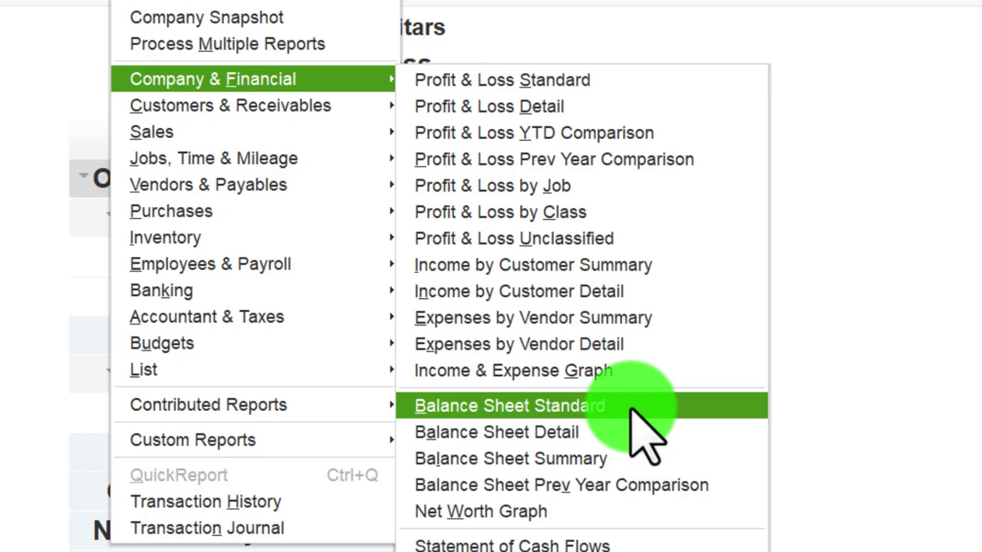
pyautogui.click(645, 434)
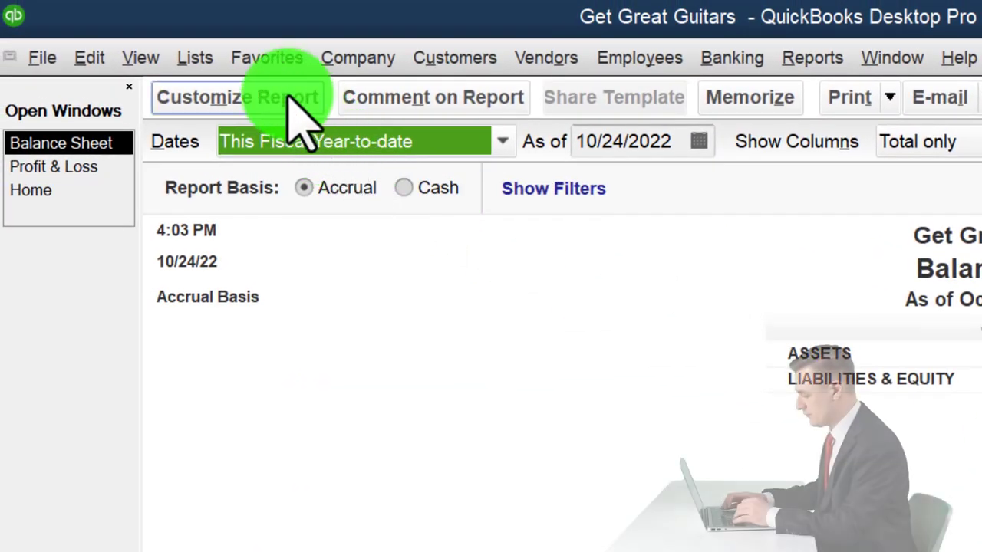
pyautogui.click(290, 100)
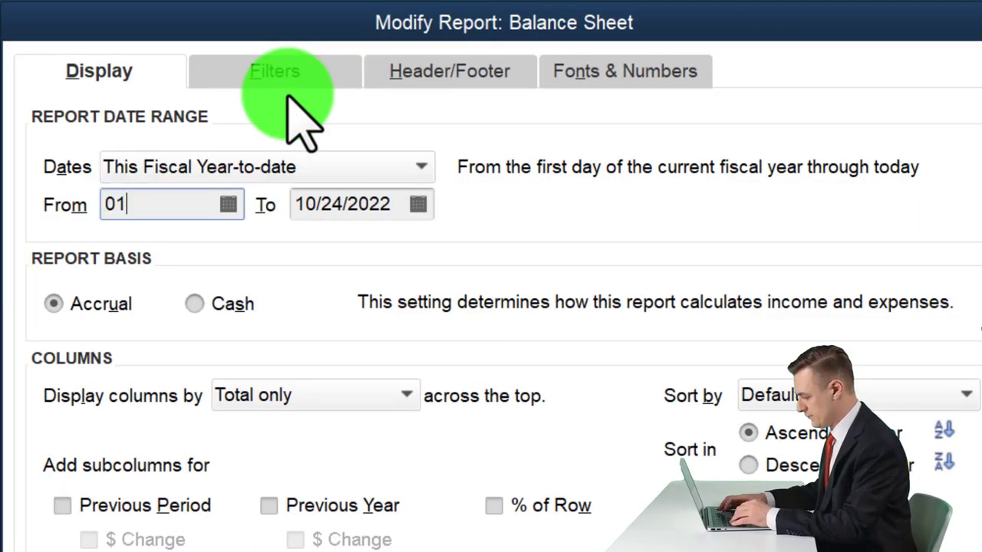
pyautogui.write('010123')
pyautogui.press('Tab')
pyautogui.write('1')
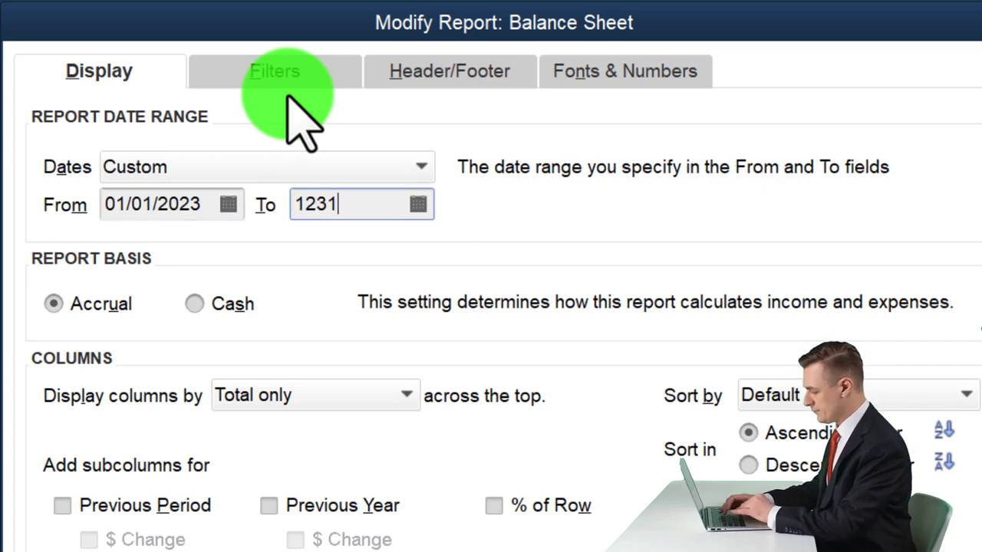
# Set the Balance Sheet's column label font size to 14 and apply the change to all related fonts
pyautogui.click(618, 77)
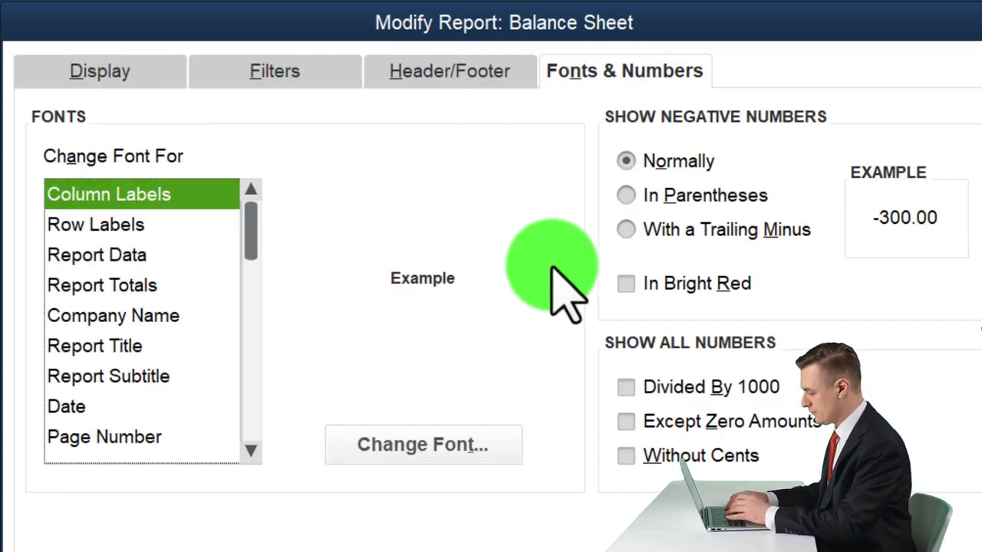
pyautogui.click(452, 460)
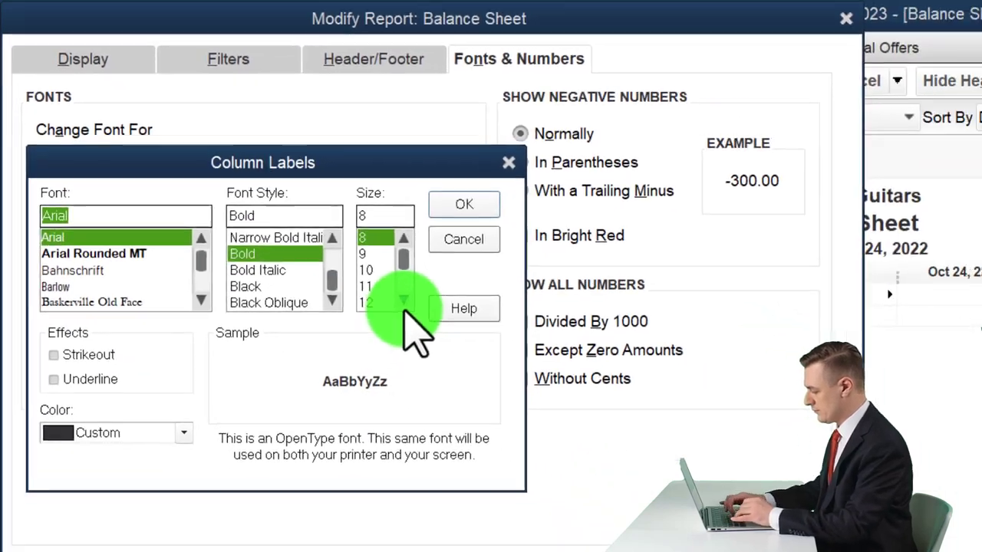
pyautogui.click(404, 302)
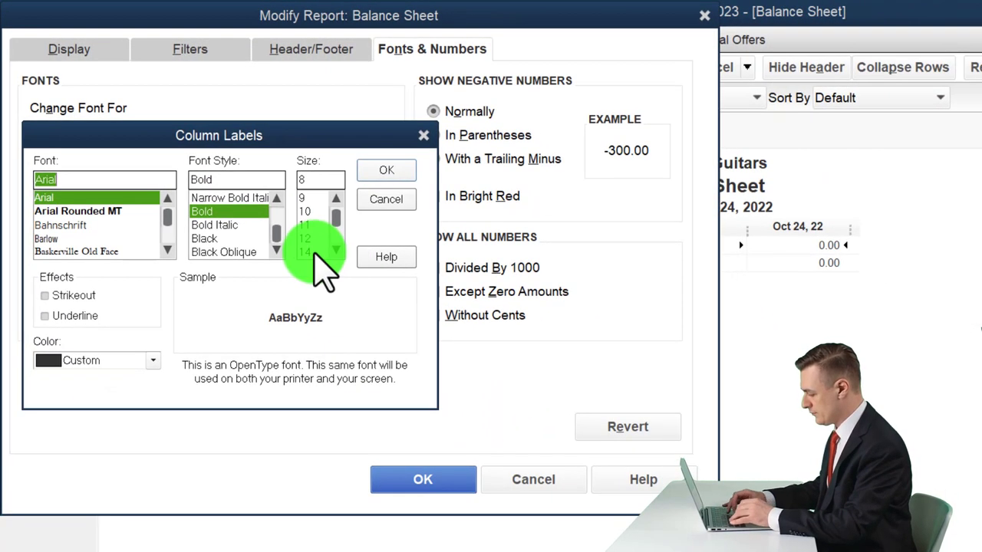
pyautogui.click(384, 173)
pyautogui.click(581, 221)
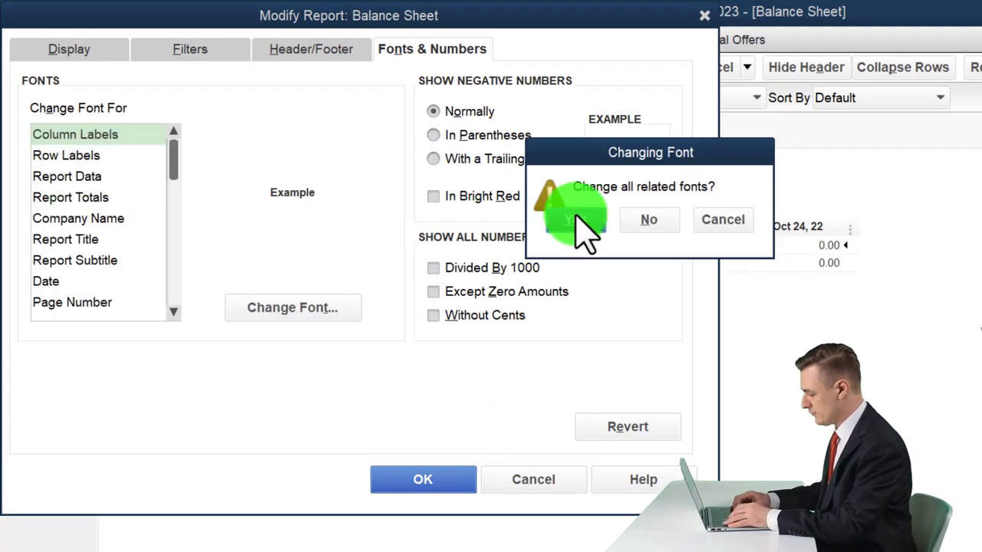
pyautogui.click(452, 480)
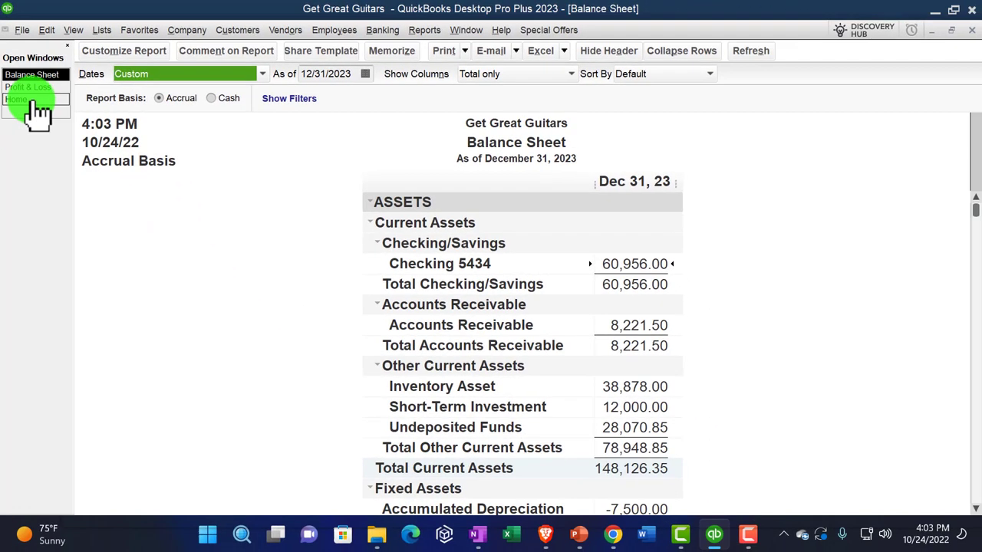
# Move between the home page and the Balance Sheet, and drill down into the checking account's balance
pyautogui.click(30, 131)
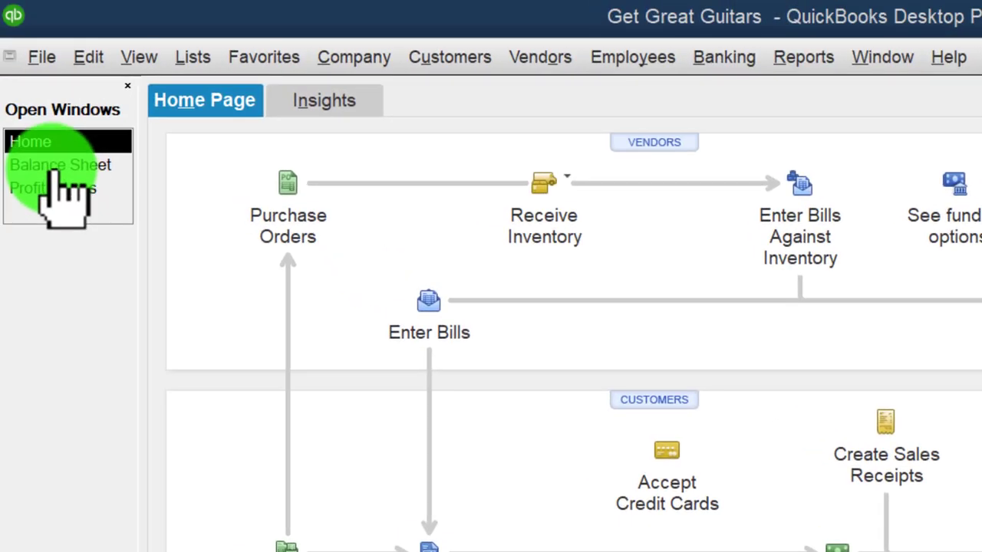
pyautogui.click(57, 167)
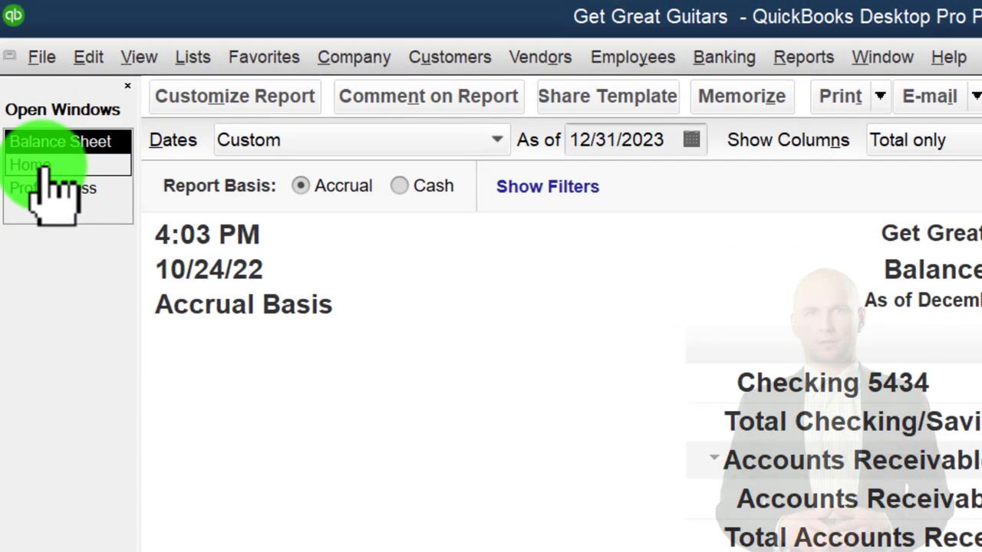
pyautogui.click(47, 166)
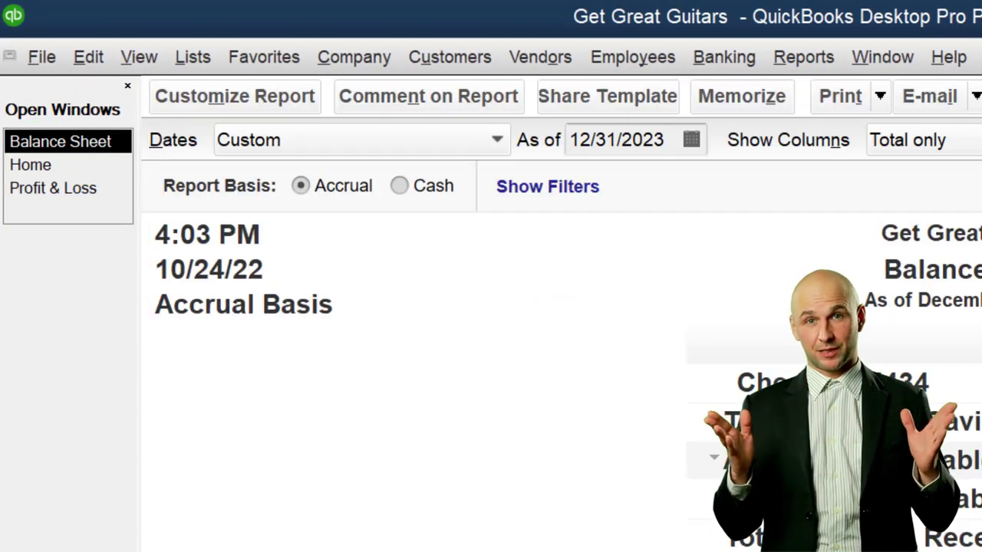
pyautogui.click(66, 170)
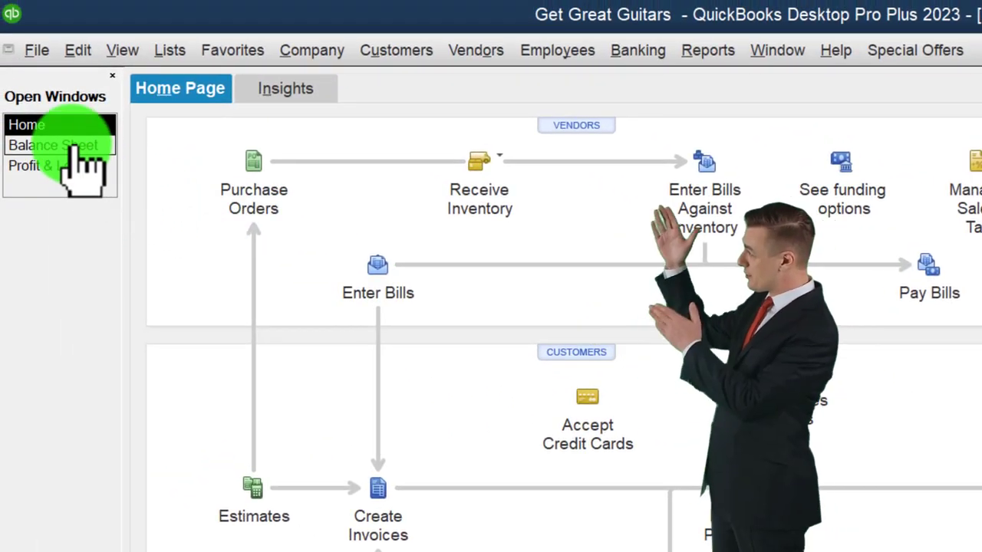
pyautogui.click(75, 145)
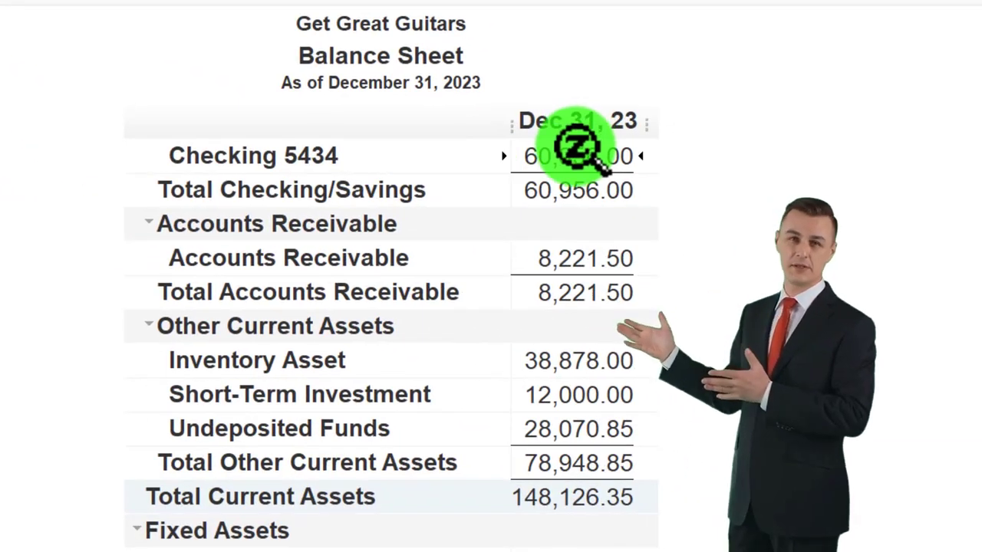
pyautogui.doubleClick(577, 148)
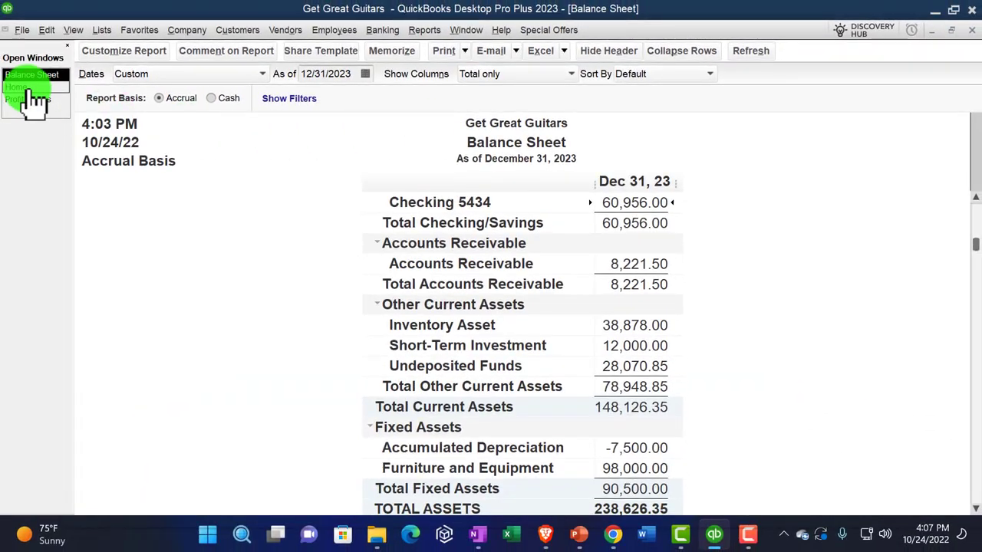
# Return to the home page and select the String Music and Sam The Guitar Man sales receipts for a bank deposit
pyautogui.click(31, 89)
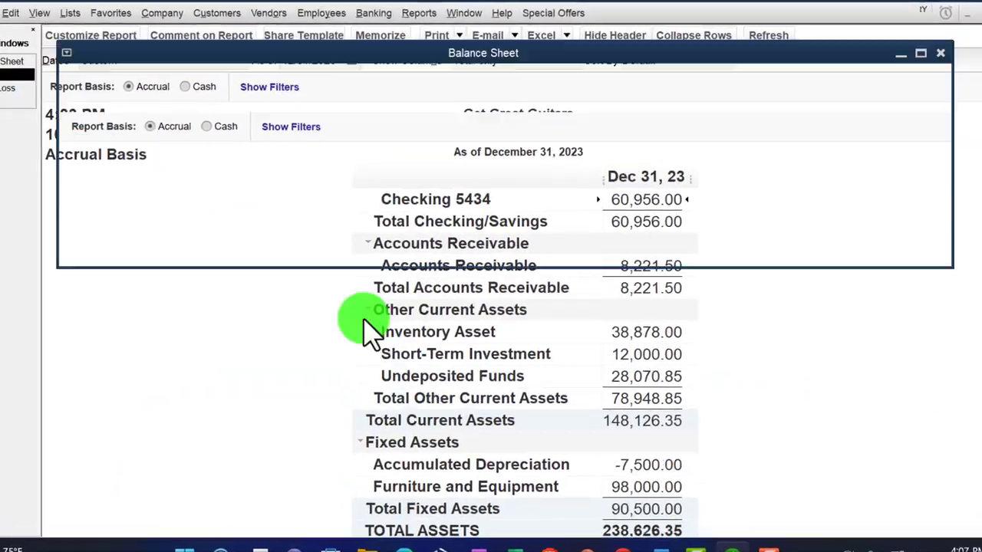
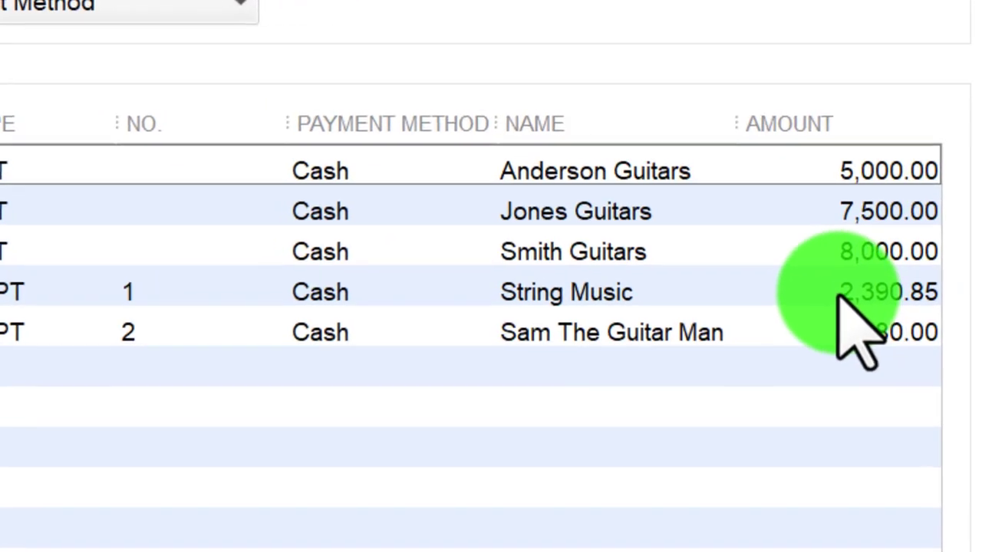
pyautogui.click(819, 290)
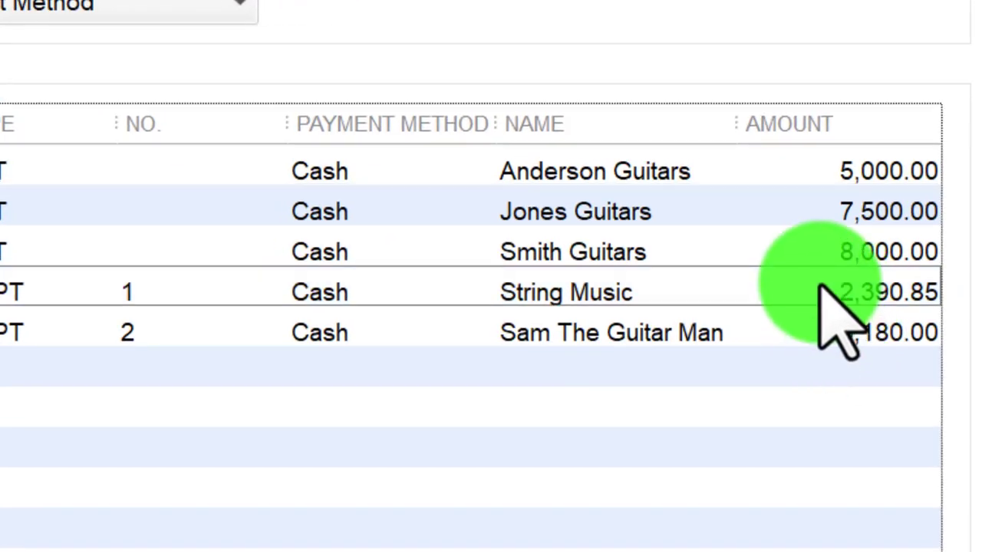
pyautogui.click(142, 360)
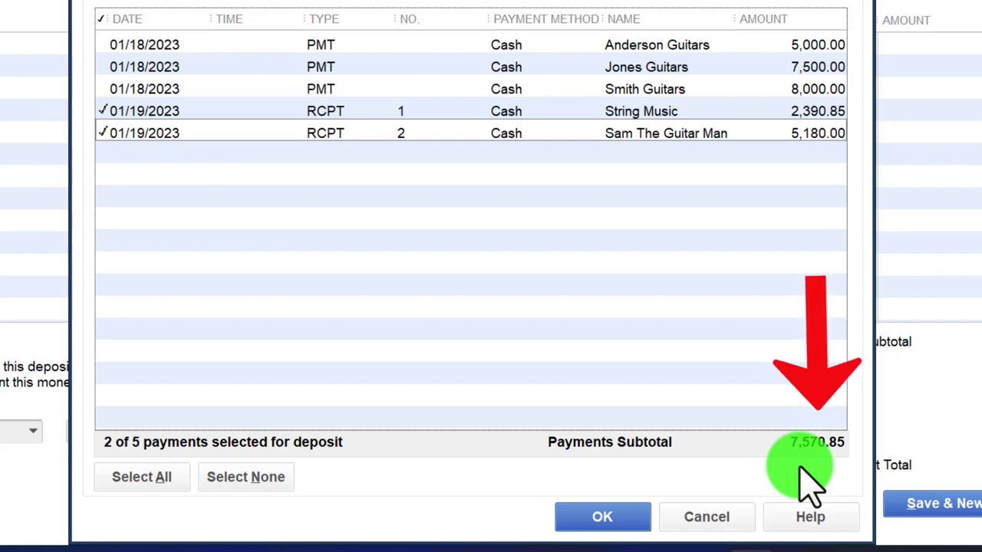
pyautogui.click(606, 518)
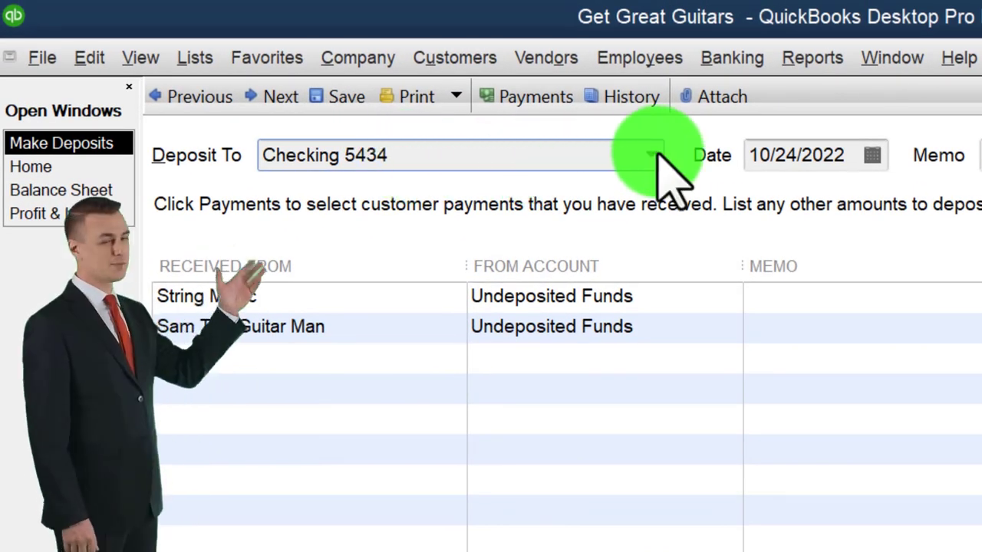
# Keep the checking account as the deposit destination and set the deposit date to 01/20/2022
pyautogui.click(608, 133)
pyautogui.click(657, 155)
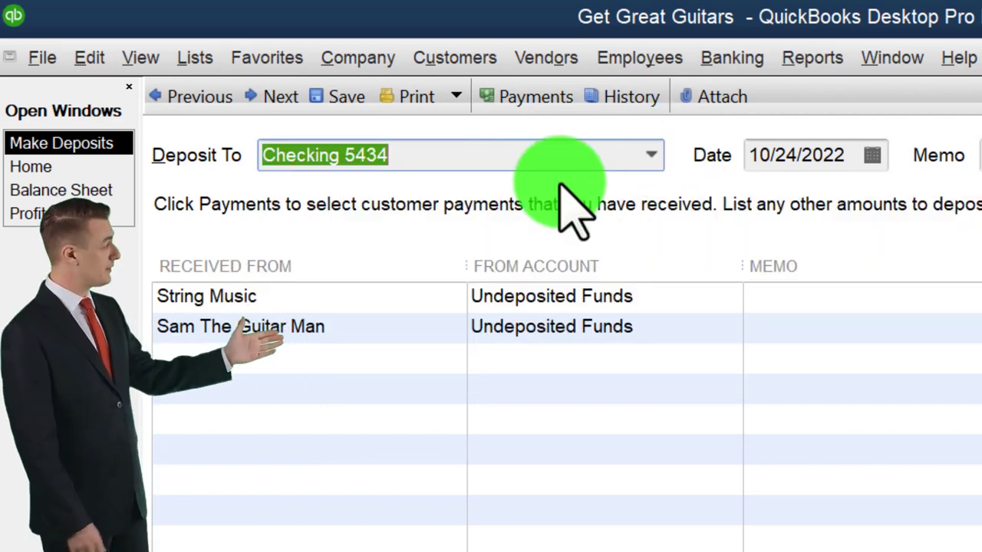
pyautogui.press('Tab')
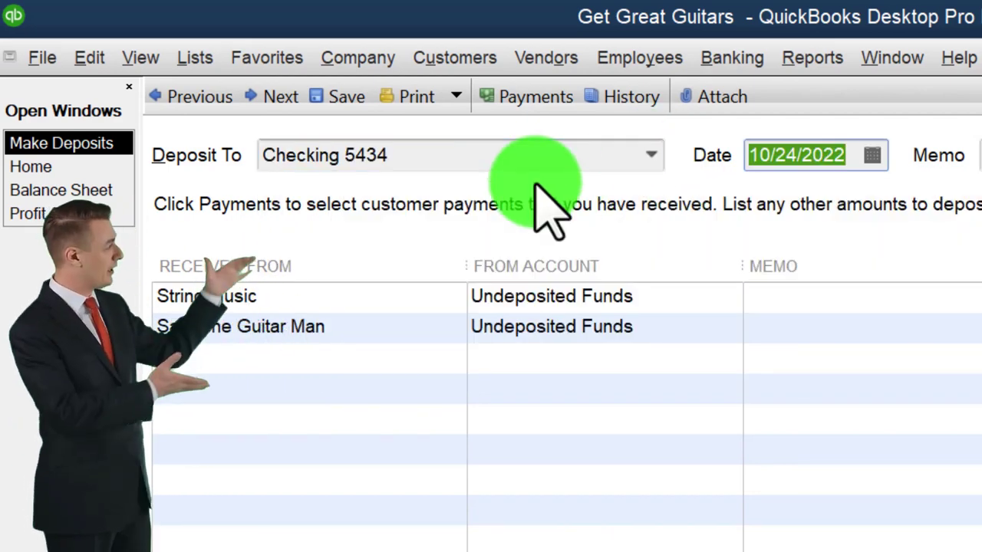
pyautogui.write('01/20/2022')
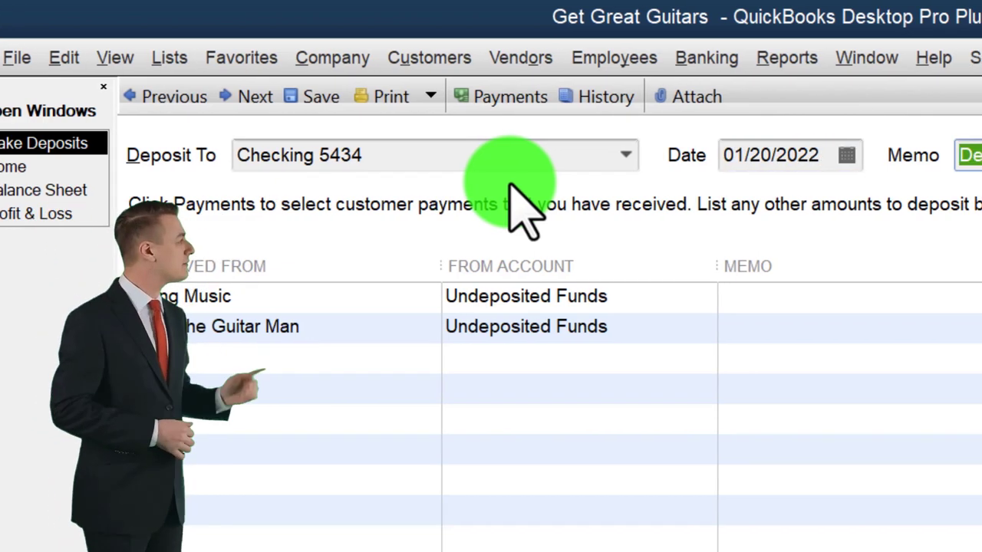
# Review the String Music and Sam The Guitar Man lines from Undeposited Funds, and save and close the deposit
pyautogui.press('Tab')
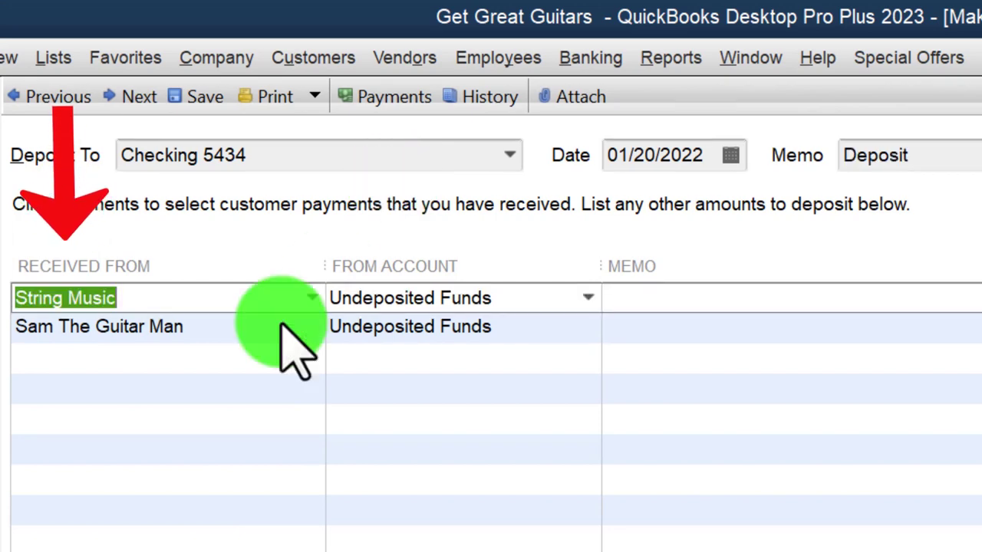
pyautogui.click(162, 334)
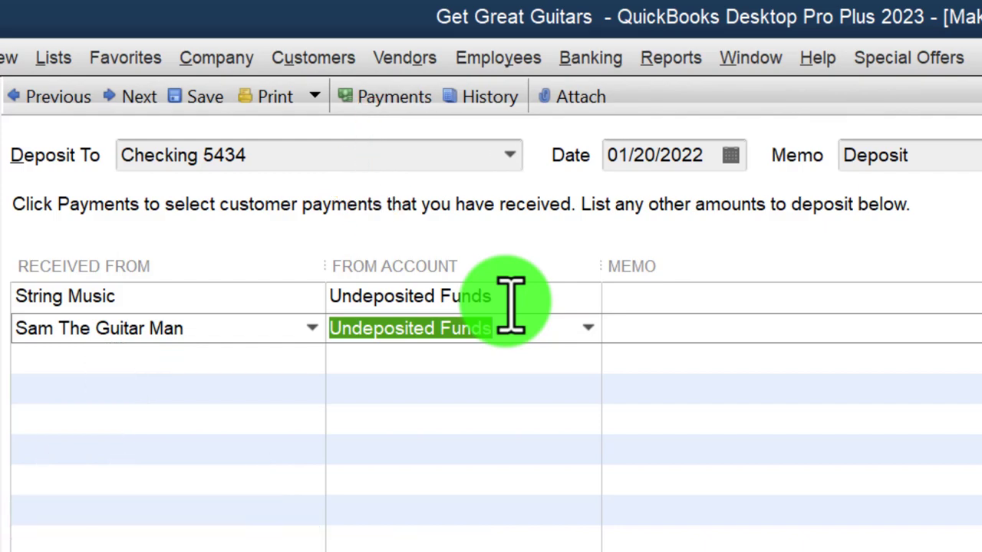
pyautogui.press('Tab')
pyautogui.press('Tab')
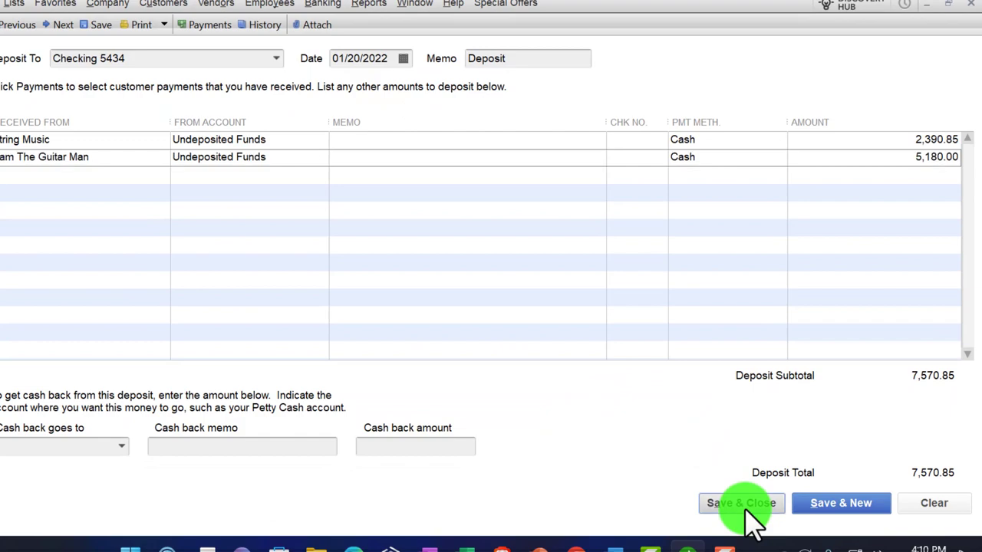
pyautogui.click(741, 504)
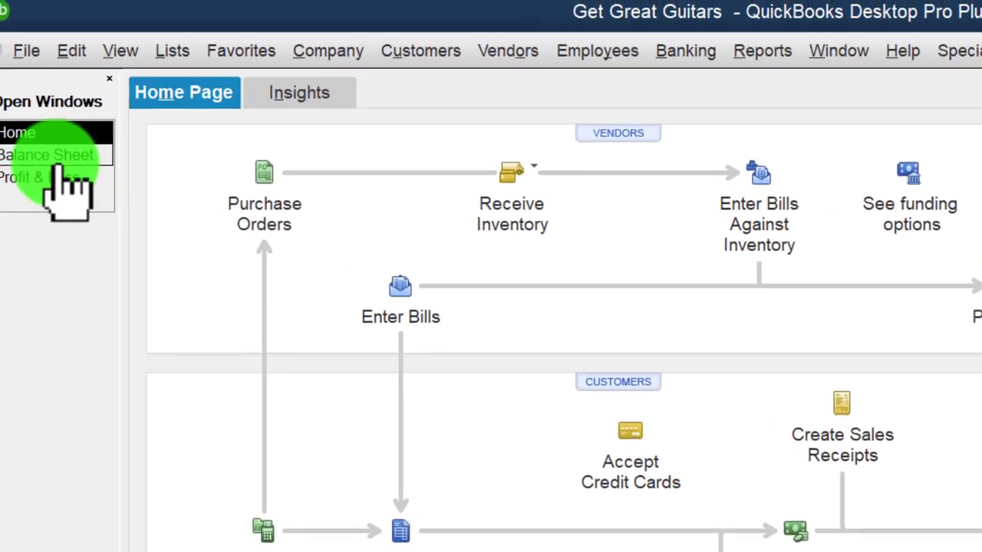
# Open the checking account's transaction detail from the Balance Sheet, set its start date to 01/01/2022, and open the misdated deposit
pyautogui.click(57, 170)
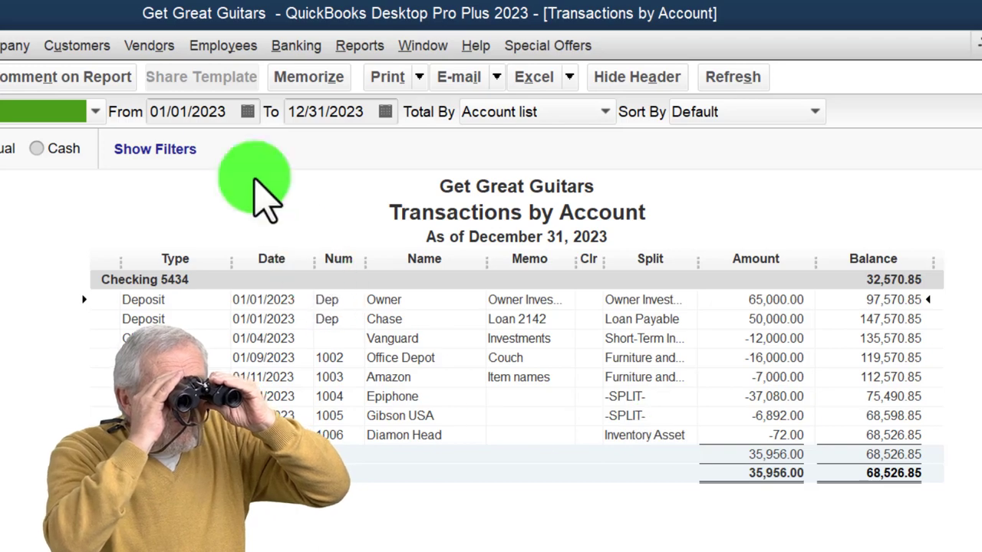
pyautogui.click(230, 112)
pyautogui.press('BackSpace')
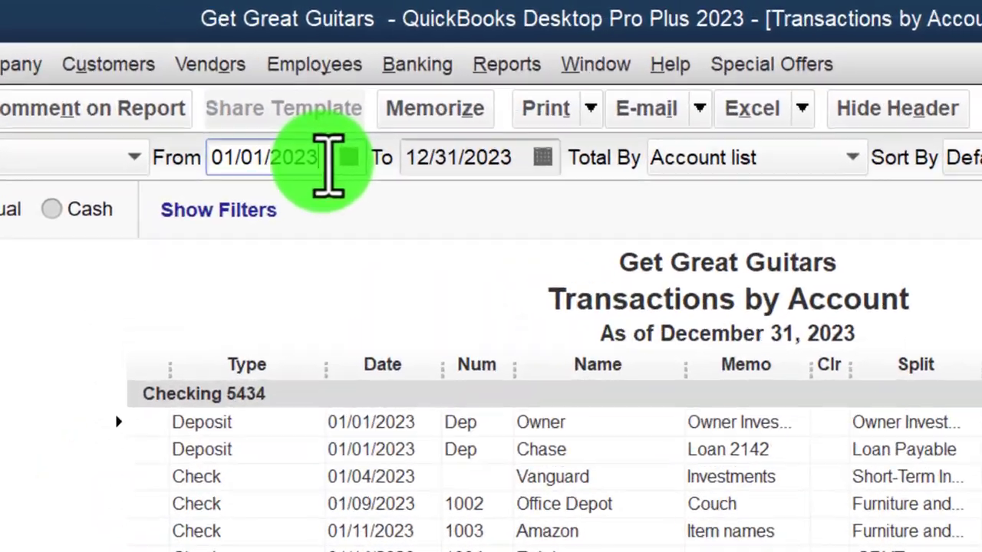
pyautogui.press('Tab')
pyautogui.press('Tab')
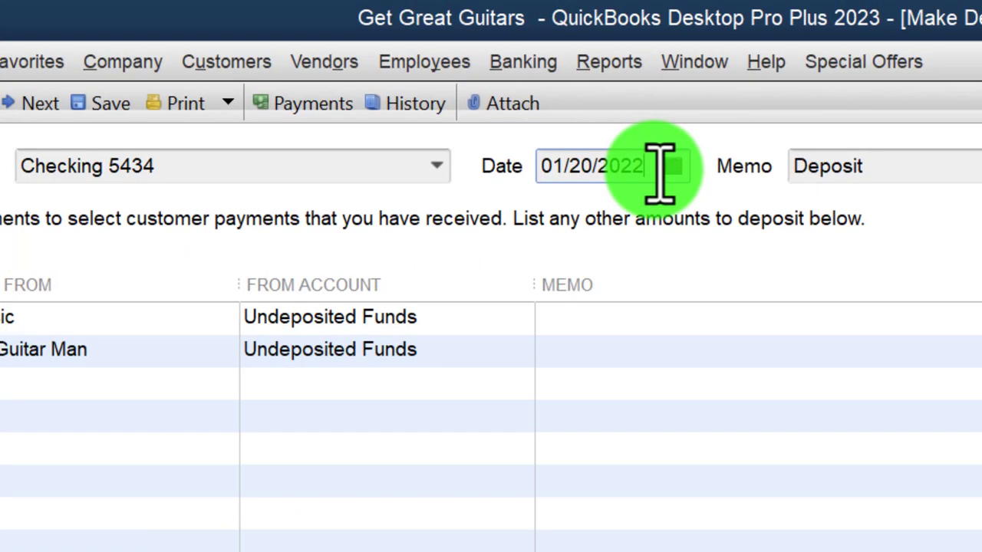
# Correct the deposit date to 01/20/2023, and save and close the changed deposit
pyautogui.press('Tab')
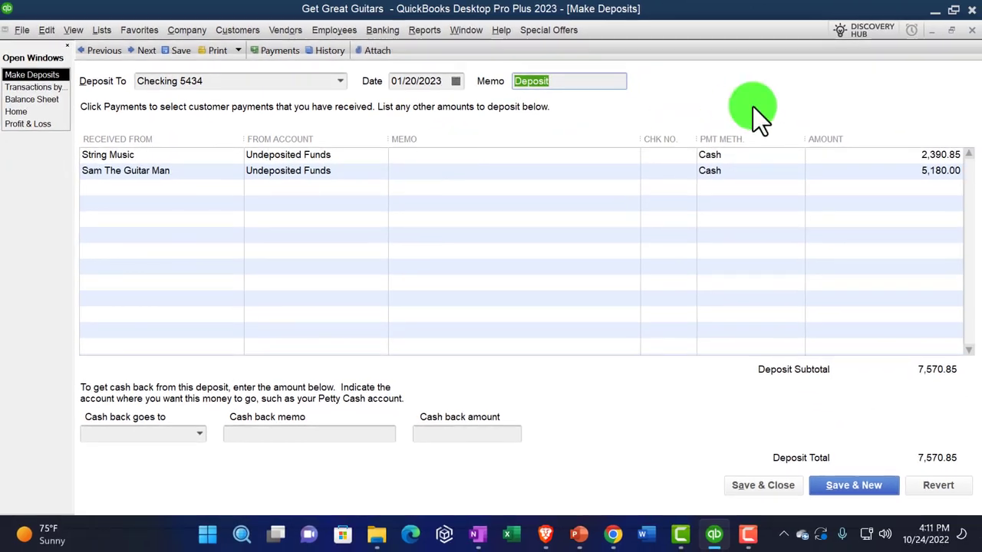
pyautogui.click(782, 485)
pyautogui.click(428, 182)
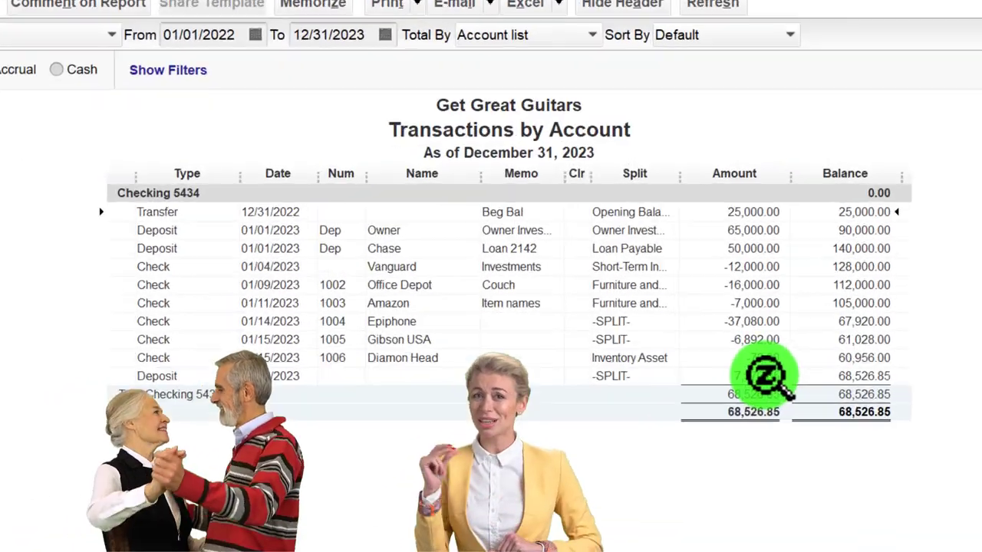
# Drill down from the Balance Sheet into Undeposited Funds, inspect the String Music and Sam The Guitar Man deposit lines, and close the detail report
pyautogui.click(706, 313)
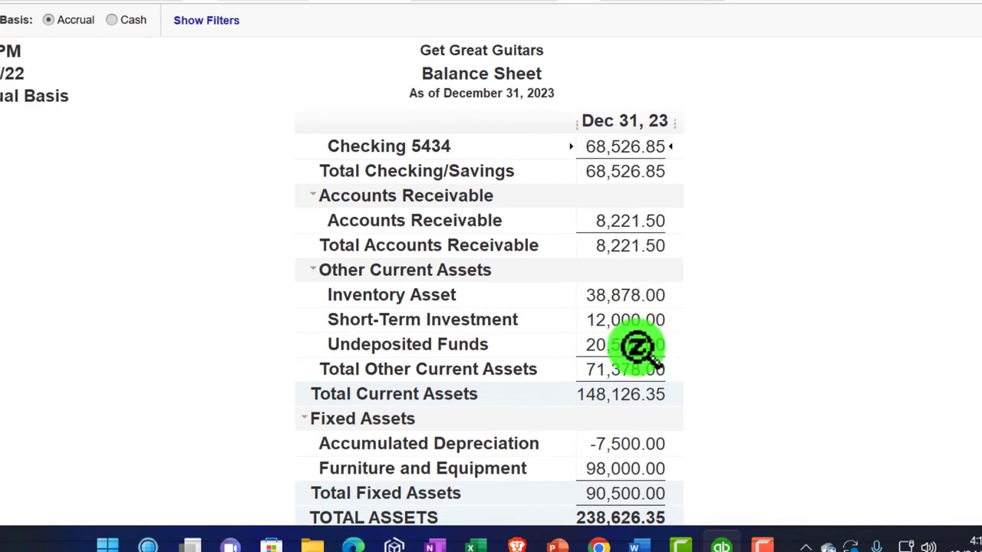
pyautogui.doubleClick(636, 345)
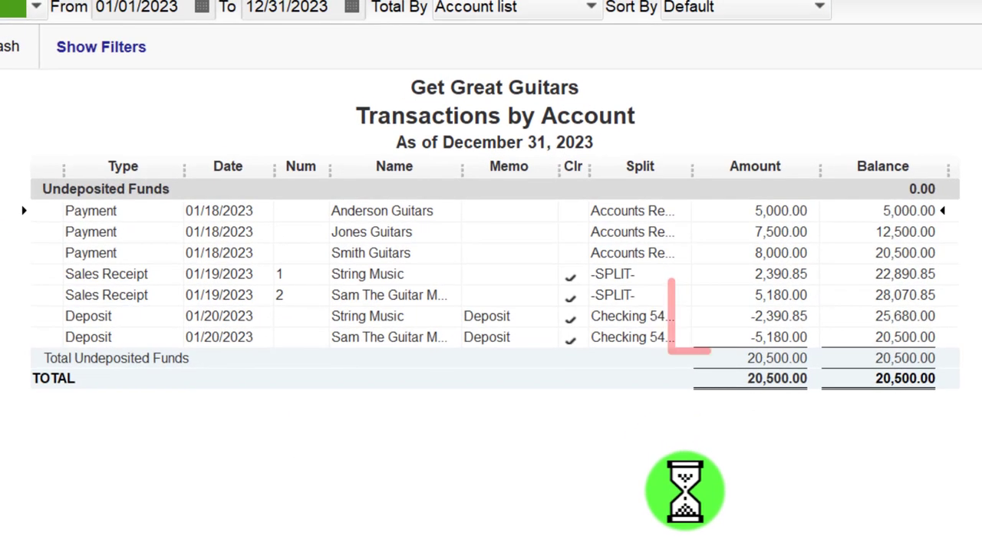
pyautogui.click(724, 317)
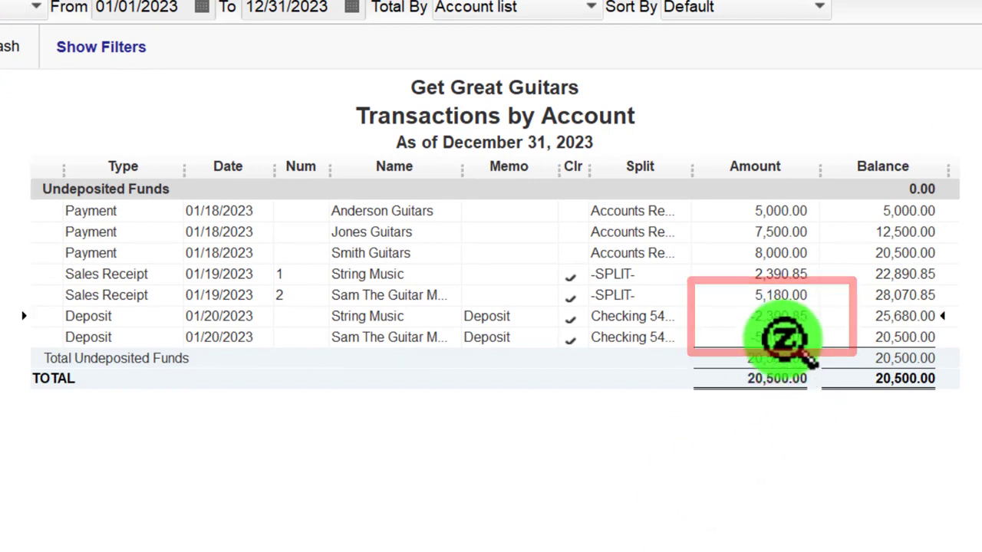
pyautogui.click(782, 338)
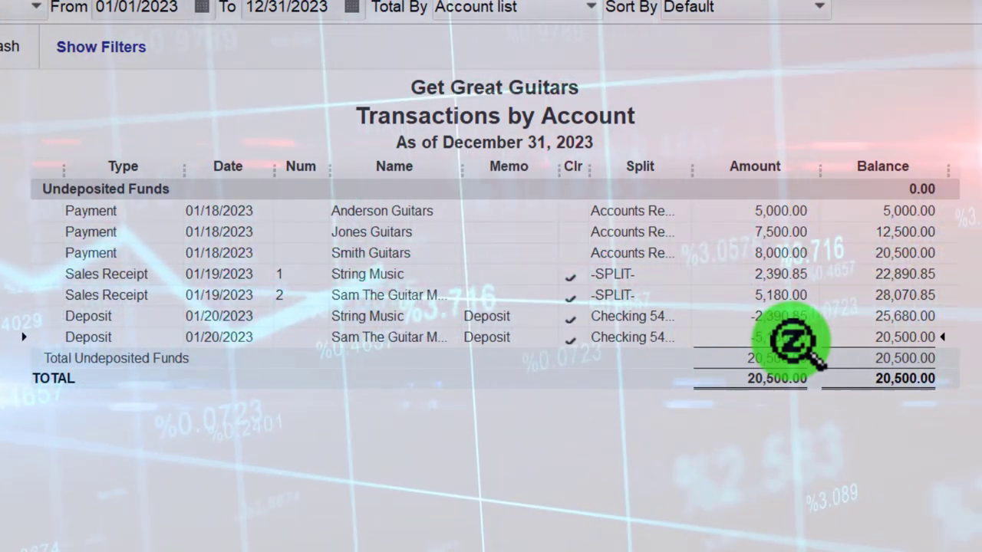
pyautogui.doubleClick(790, 338)
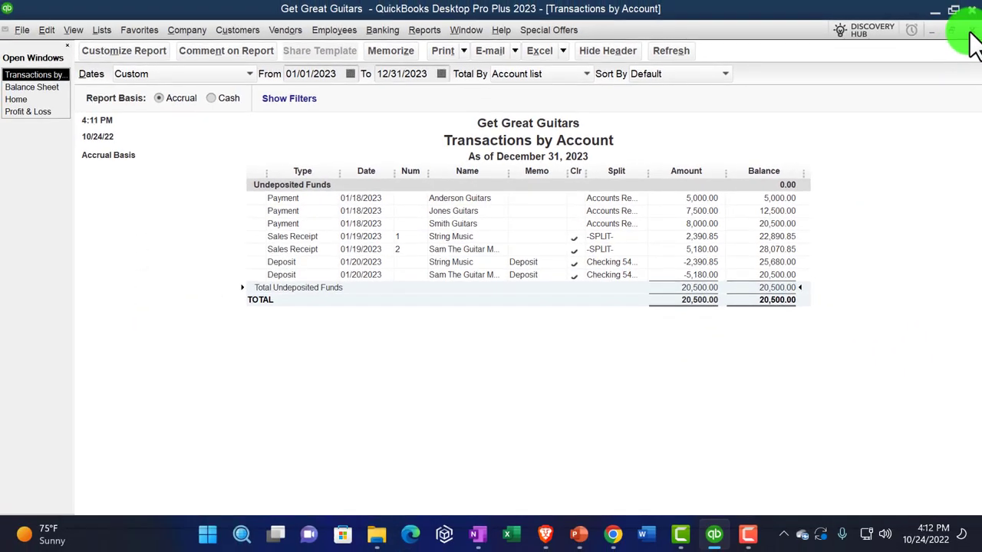
pyautogui.click(971, 30)
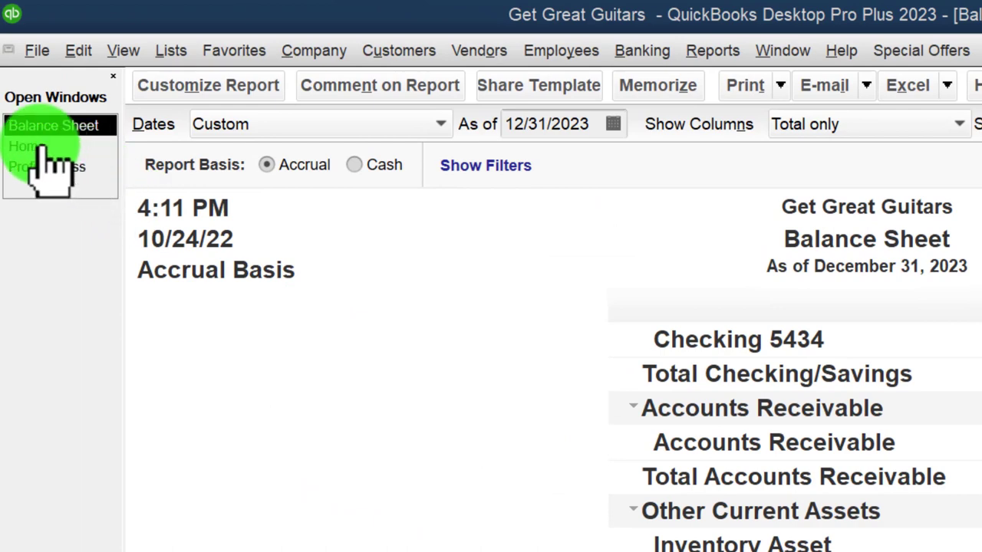
# Start another bank deposit from the home page with the Anderson Guitars, Jones Guitars and Smith Guitars payments
pyautogui.click(40, 146)
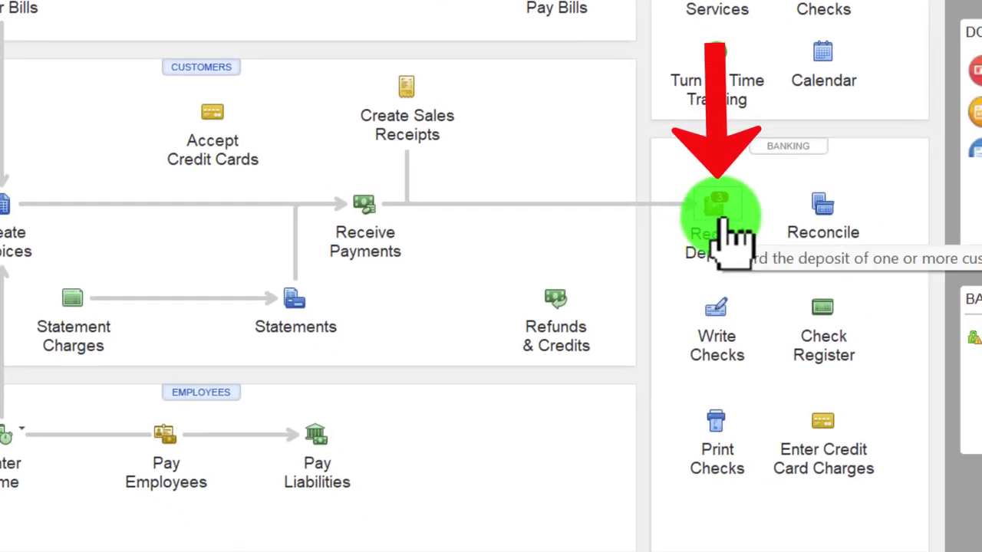
pyautogui.click(725, 222)
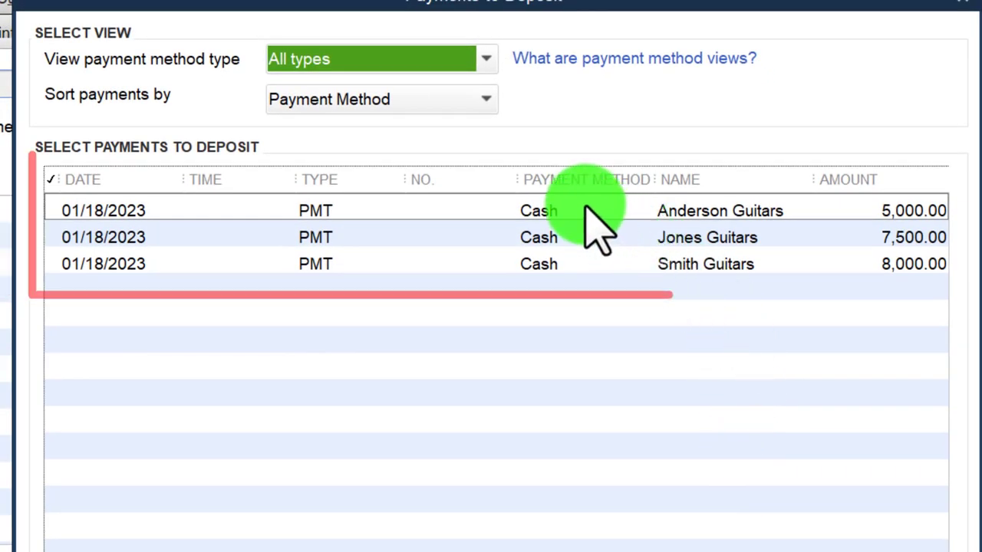
pyautogui.click(585, 208)
pyautogui.click(584, 238)
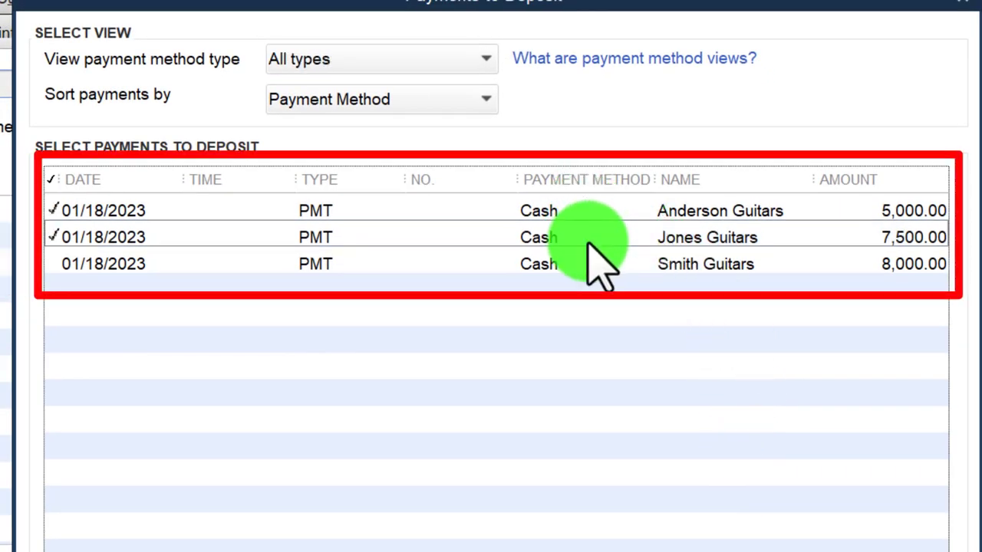
pyautogui.click(585, 264)
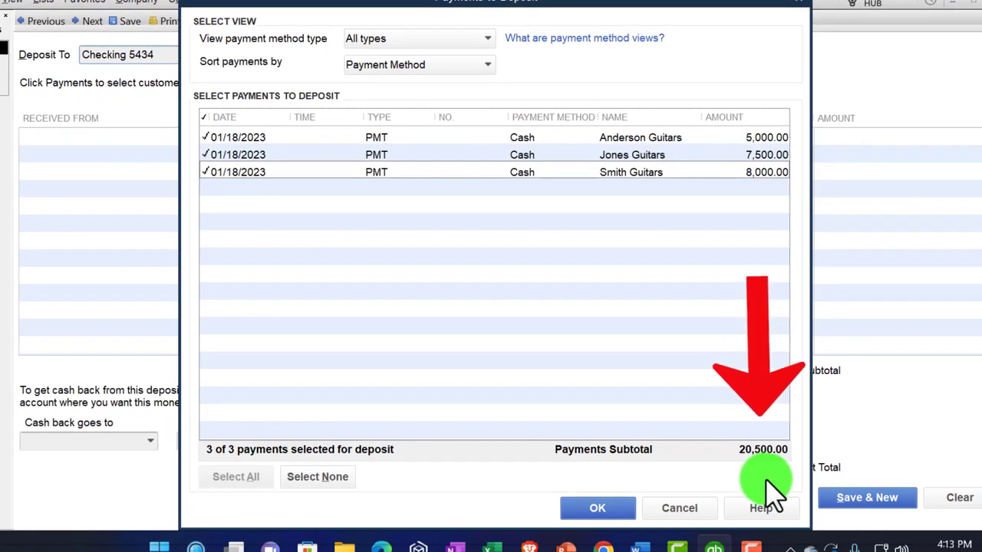
pyautogui.click(608, 506)
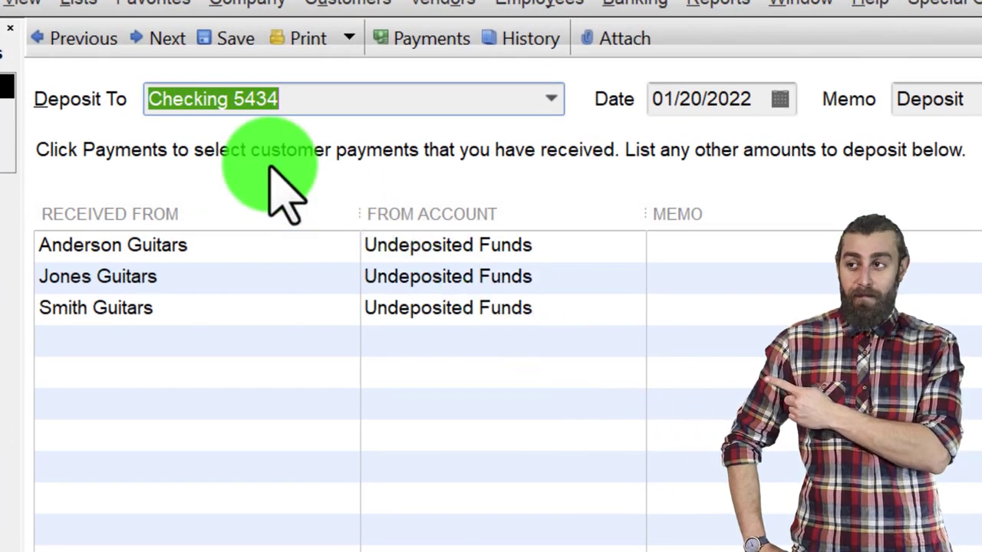
# Keep the checking account as the destination, date the deposit 01/20/2023, and save and close it
pyautogui.press('Tab')
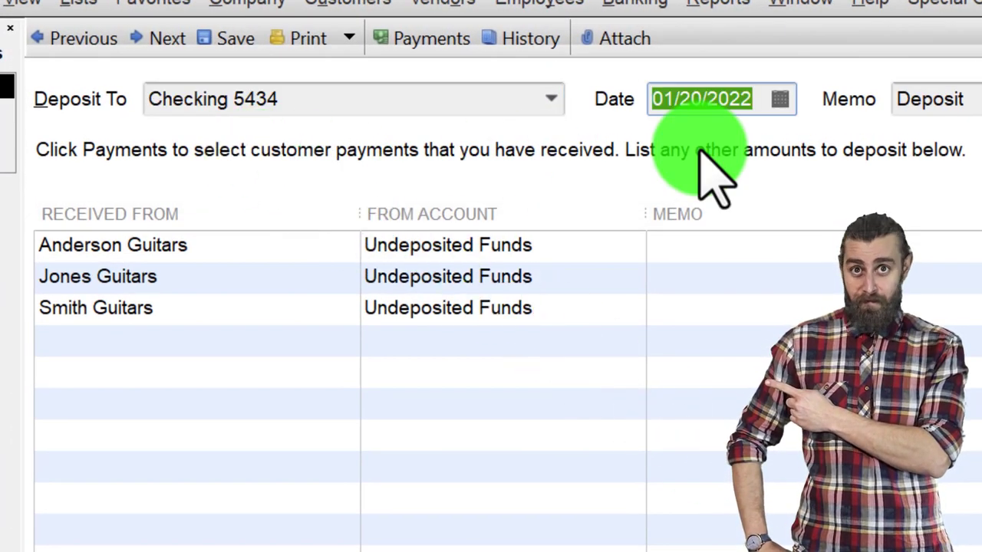
pyautogui.click(767, 99)
pyautogui.press('BackSpace')
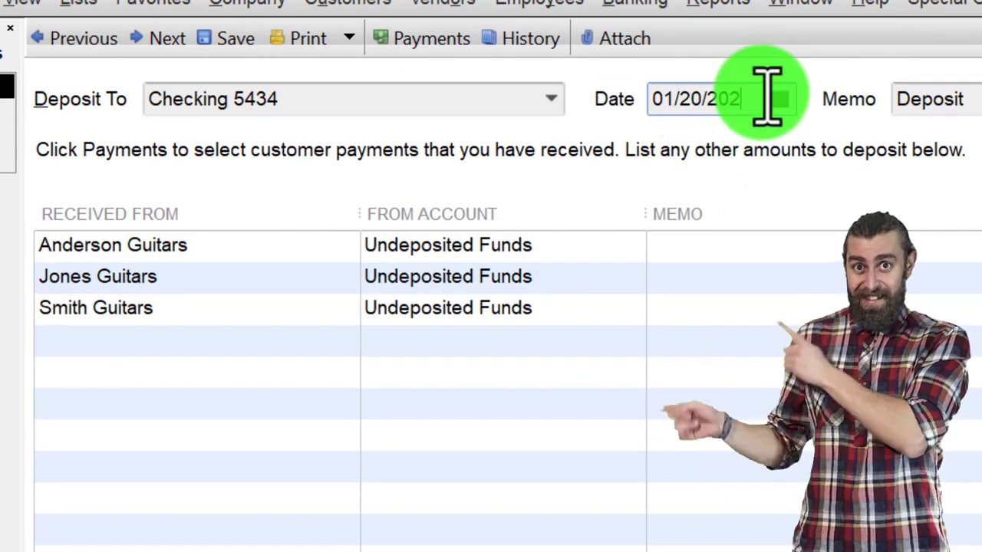
pyautogui.write('3')
pyautogui.press('Tab')
pyautogui.press('Tab')
pyautogui.press('Tab')
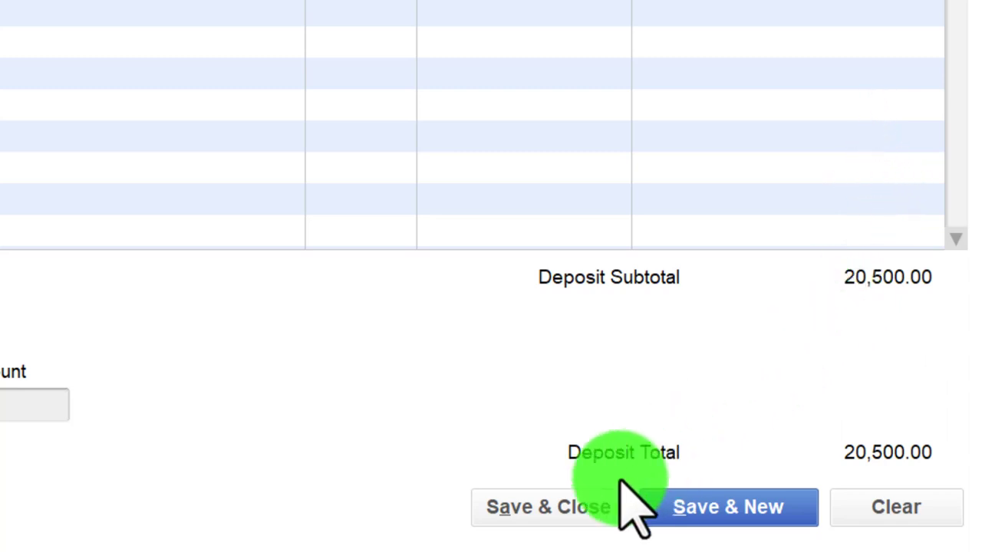
pyautogui.click(570, 507)
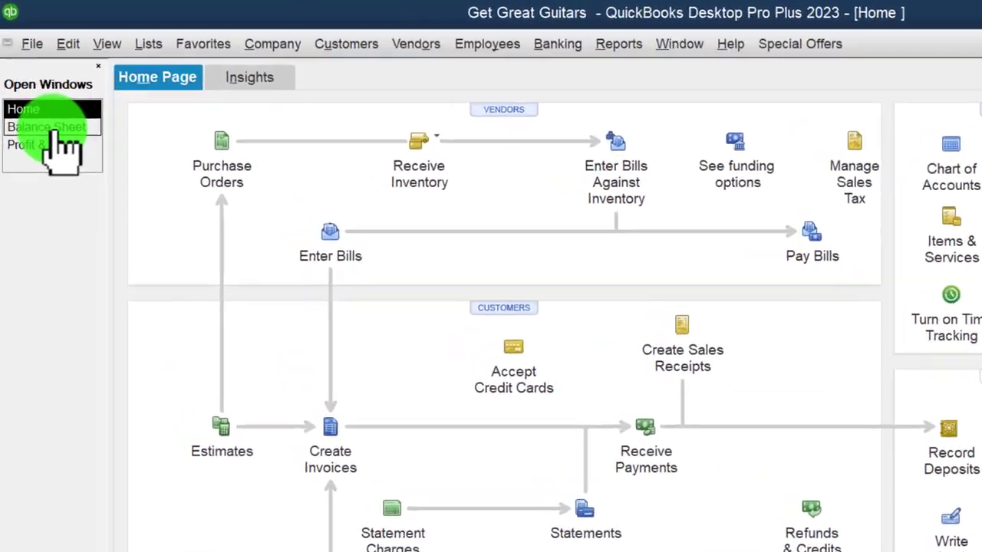
# Drill down from the Balance Sheet's checking balance to the three-payment deposit, and review the Balance Sheet's assets for Undeposited Funds
pyautogui.click(32, 87)
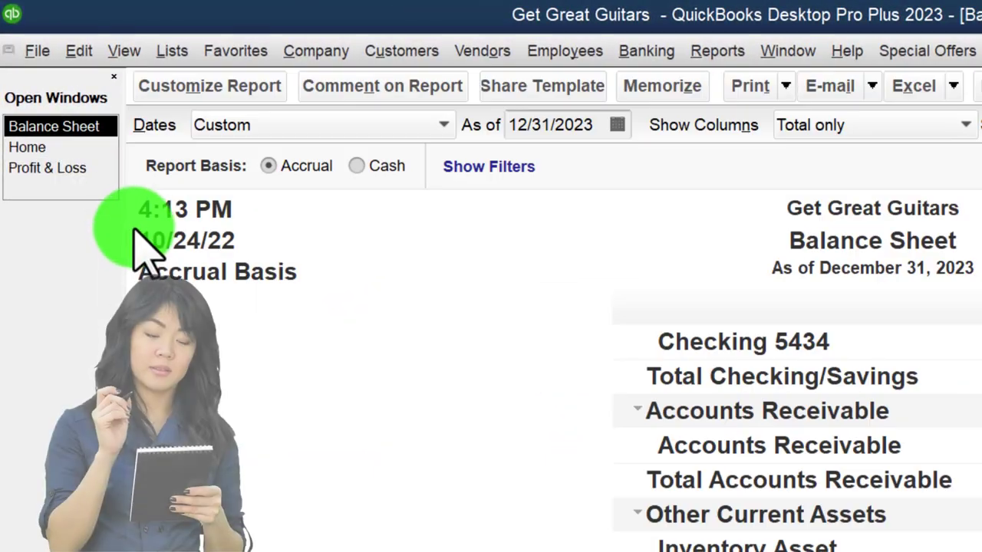
pyautogui.scroll(3, 844, 460)
pyautogui.doubleClick(981, 445)
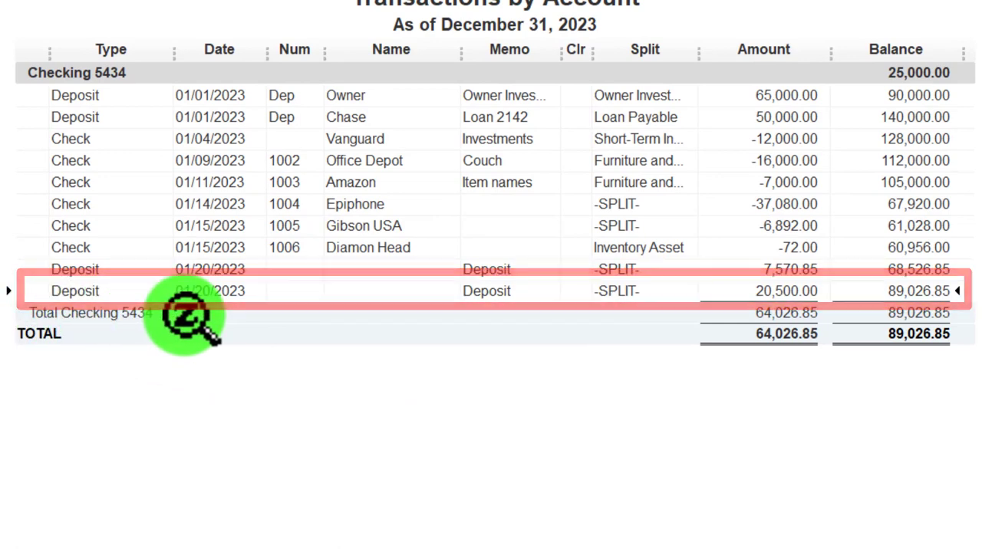
pyautogui.doubleClick(785, 292)
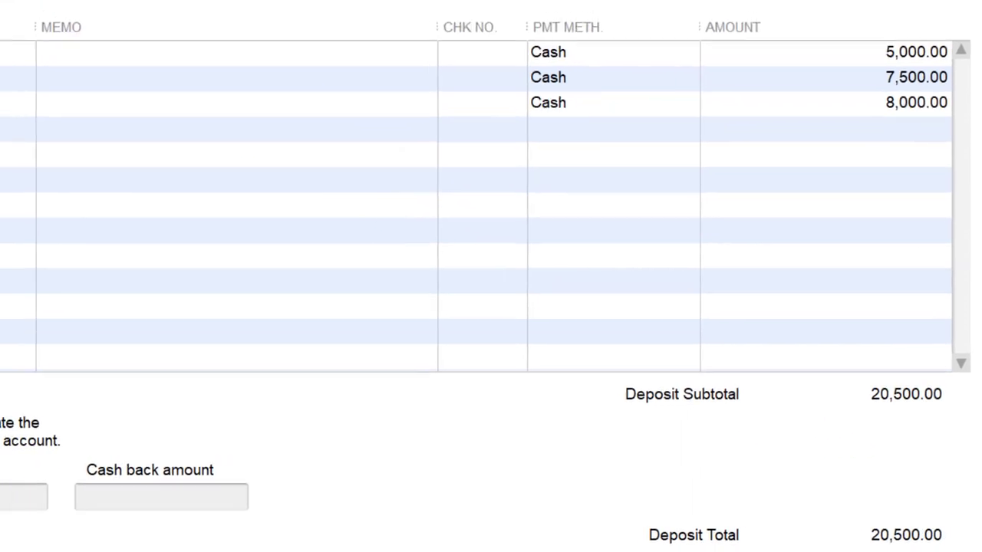
pyautogui.click(964, 18)
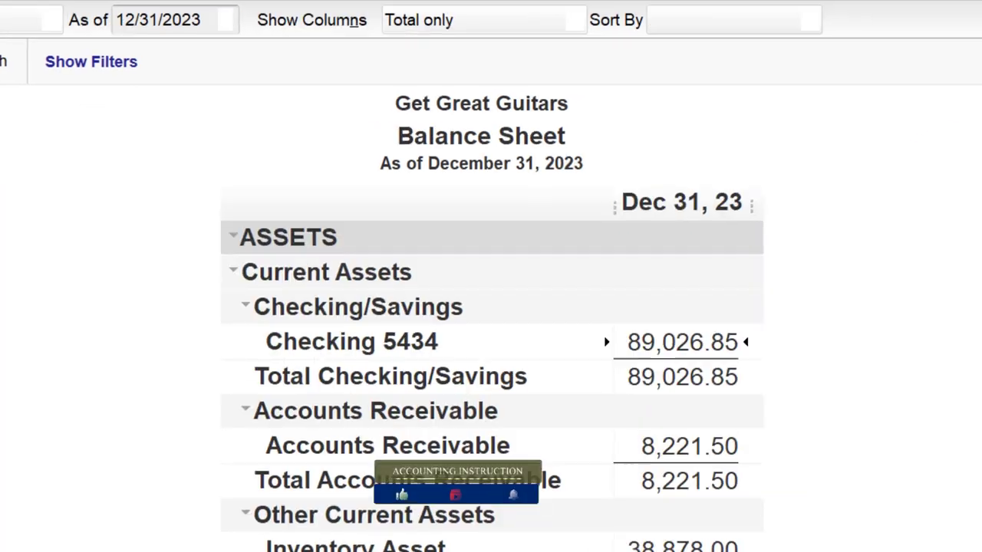
pyautogui.scroll(-5, 826, 358)
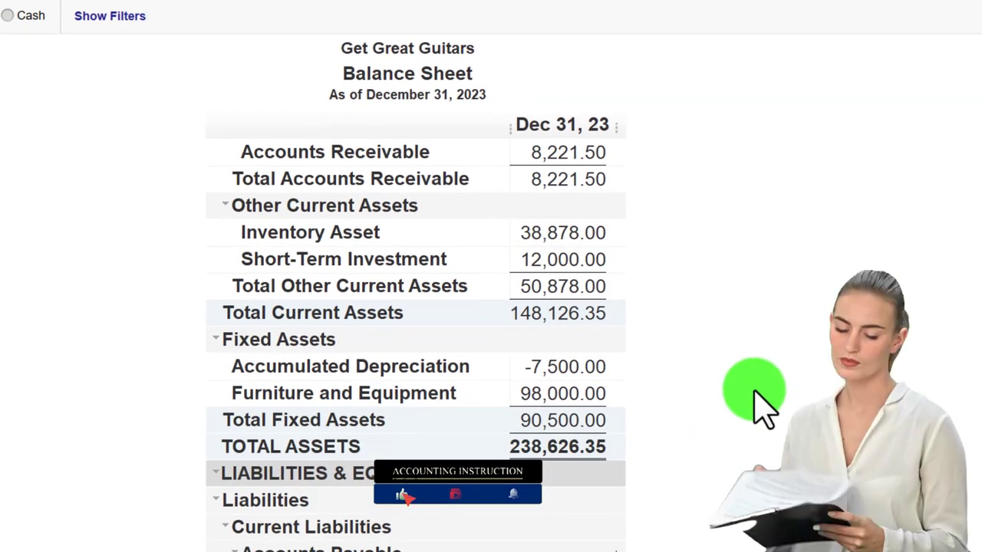
pyautogui.scroll(-3, 756, 407)
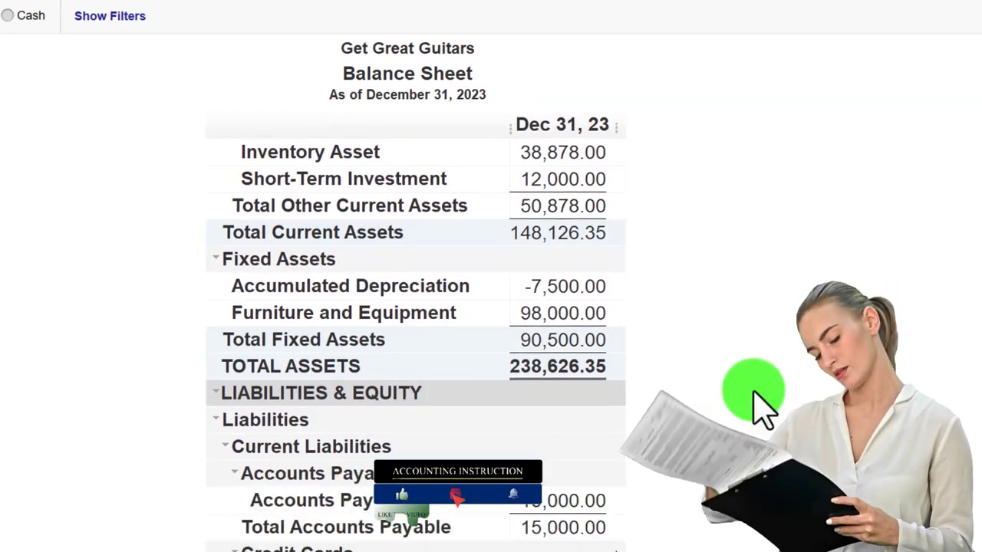
pyautogui.scroll(3, 756, 407)
pyautogui.scroll(2, 756, 403)
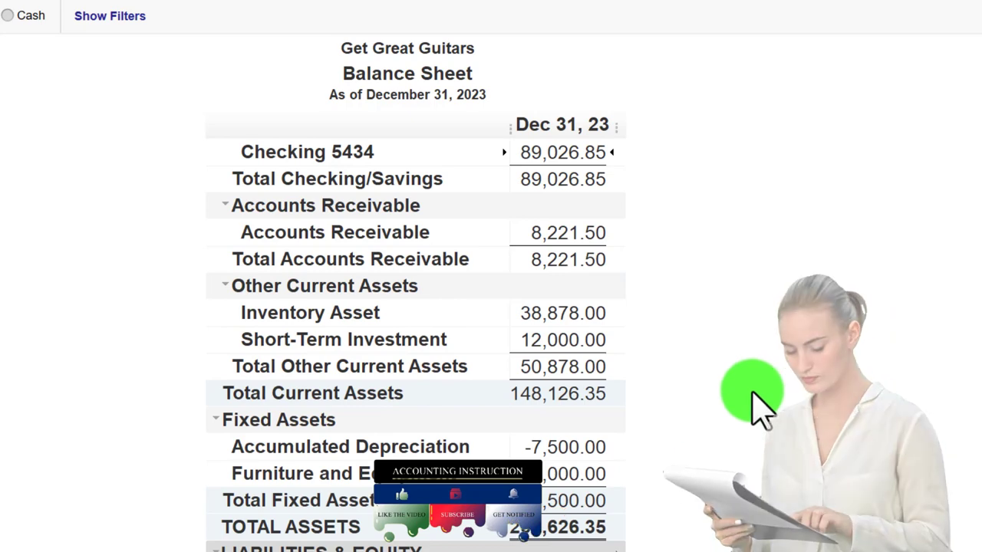
pyautogui.scroll(2, 752, 401)
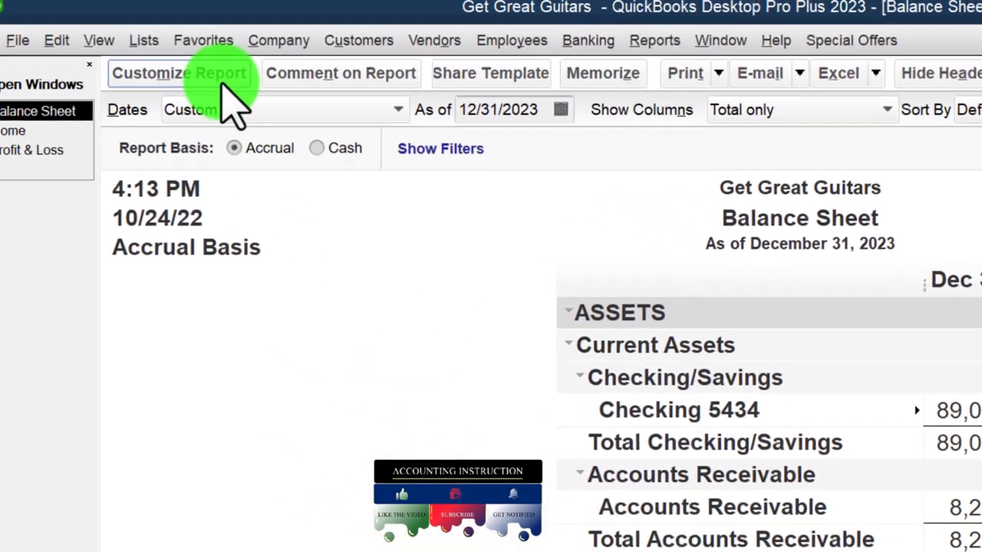
# Check the Balance Sheet's advanced display options, keep Active rows and columns, and accept the report settings
pyautogui.click(50, 5)
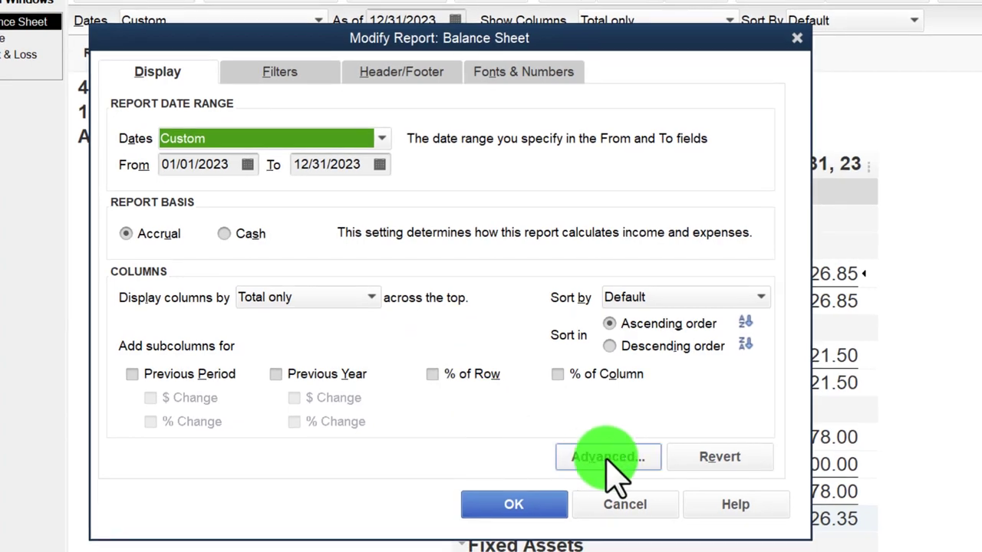
pyautogui.click(608, 457)
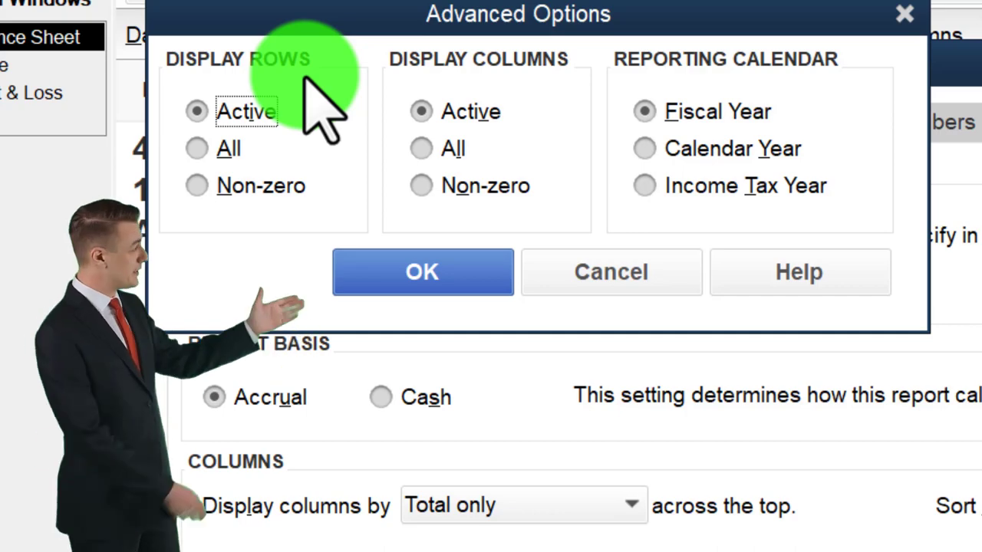
pyautogui.click(477, 283)
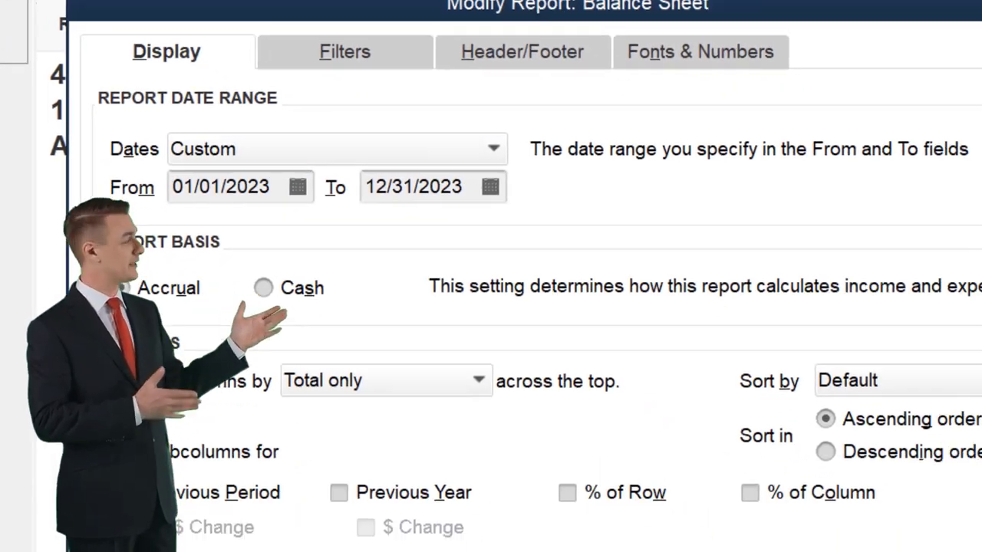
pyautogui.click(383, 417)
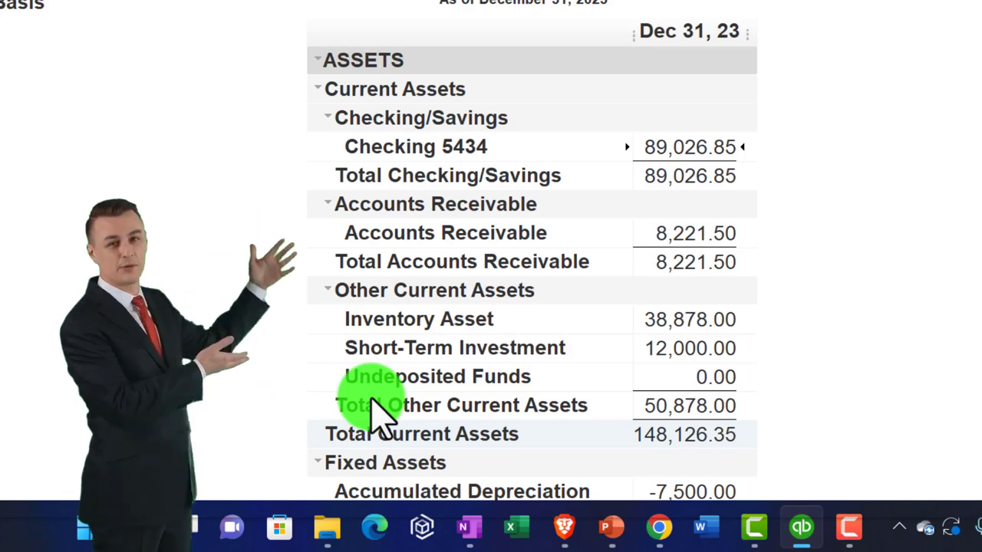
# Drill down from the Balance Sheet's Undeposited Funds balance into the Jones Guitars deposit line, inspect it, and return to the Balance Sheet
pyautogui.scroll(-1, 376, 410)
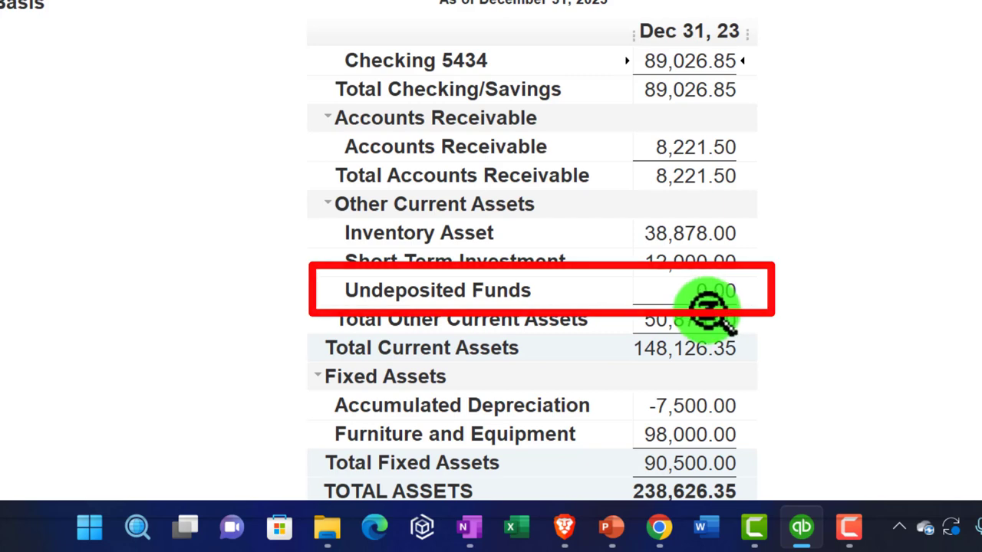
pyautogui.scroll(-1, 706, 310)
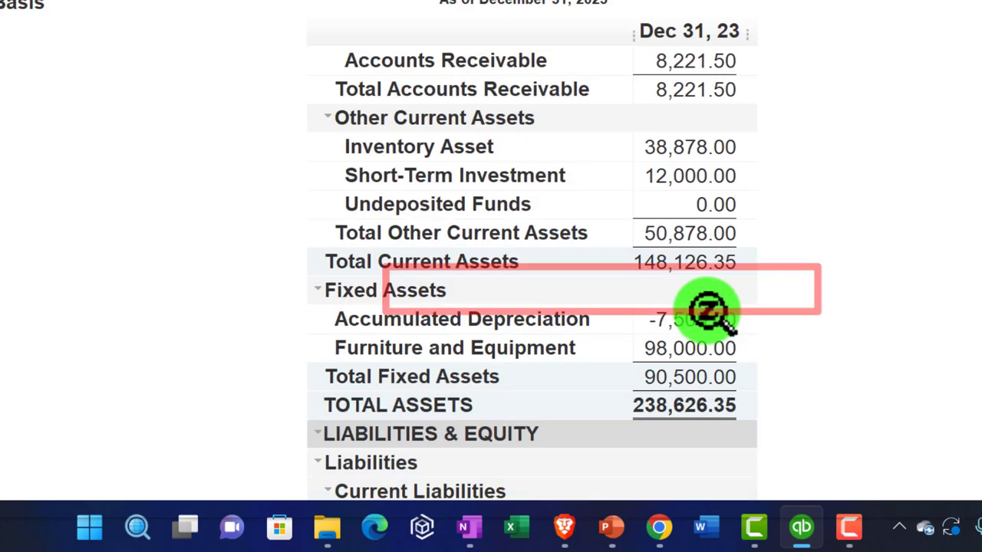
pyautogui.doubleClick(722, 206)
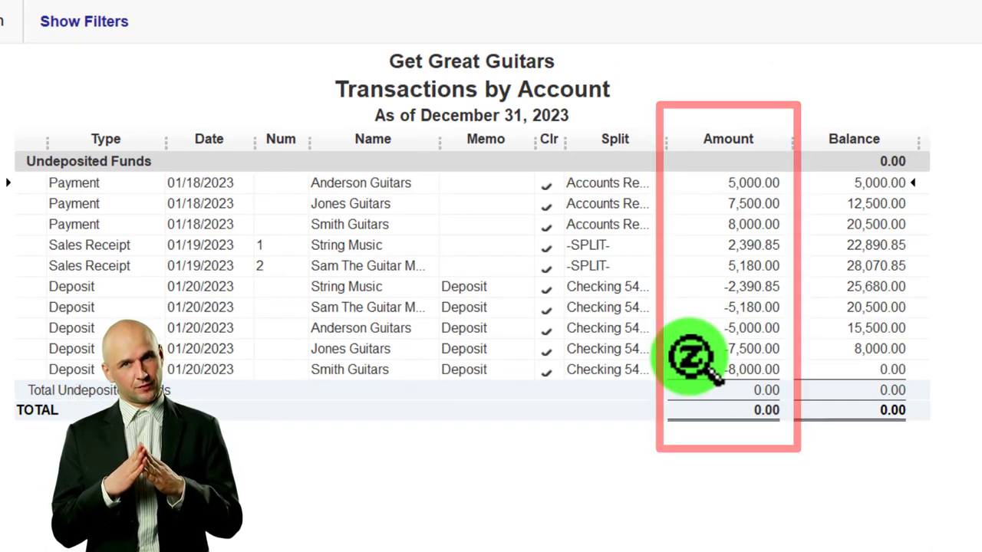
pyautogui.click(712, 350)
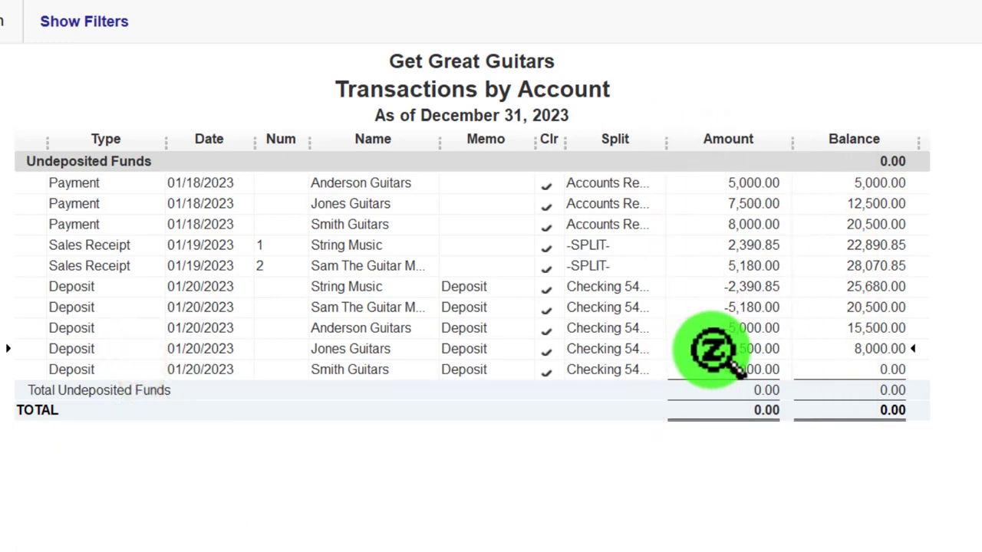
pyautogui.doubleClick(712, 349)
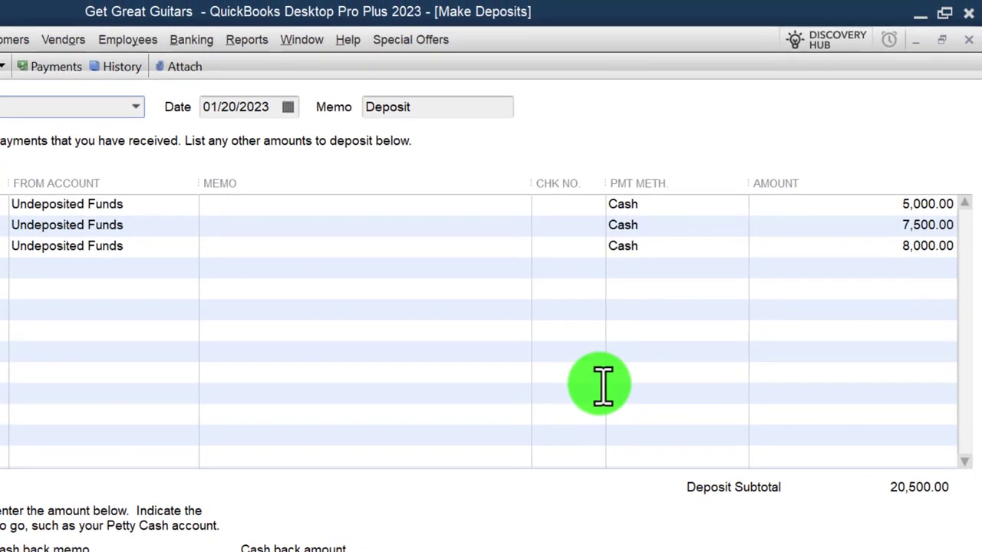
pyautogui.click(968, 49)
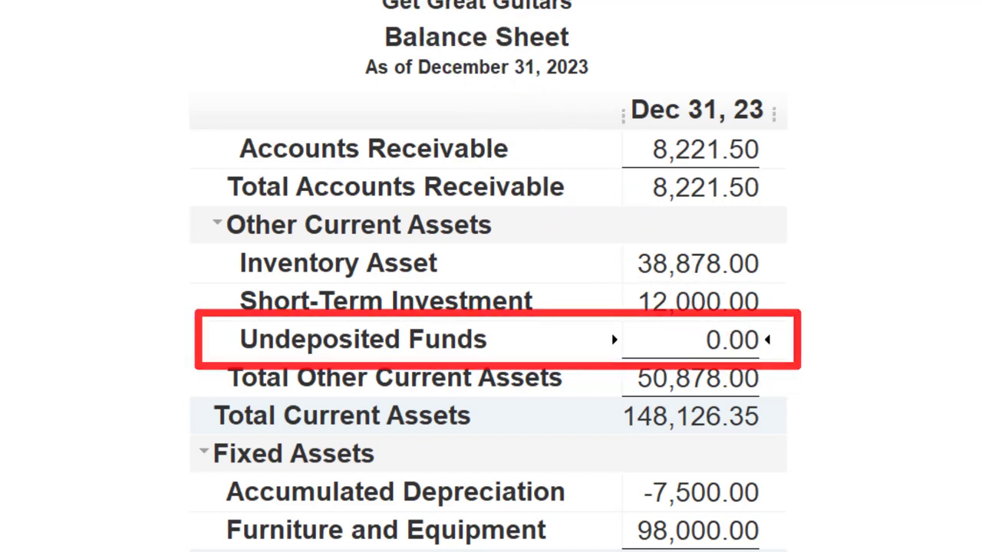
# Run a Trial Balance report for 01/01/2023 to 12/31/2023
pyautogui.click(325, 35)
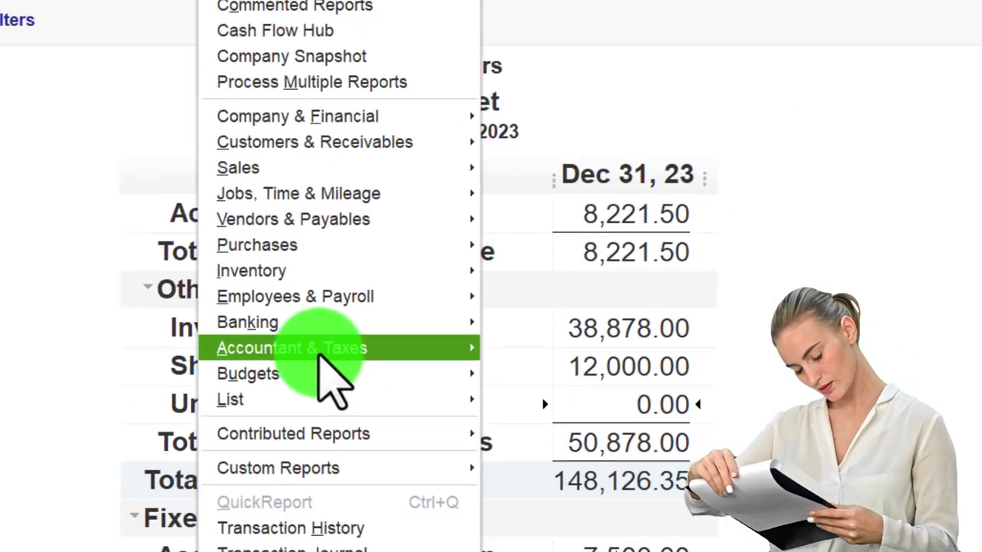
pyautogui.moveTo(399, 511)
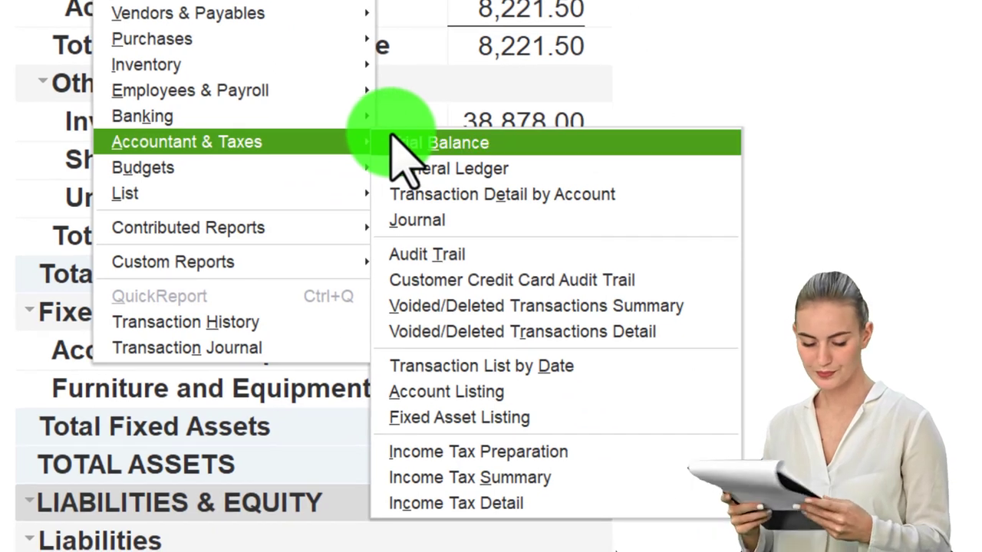
pyautogui.click(391, 136)
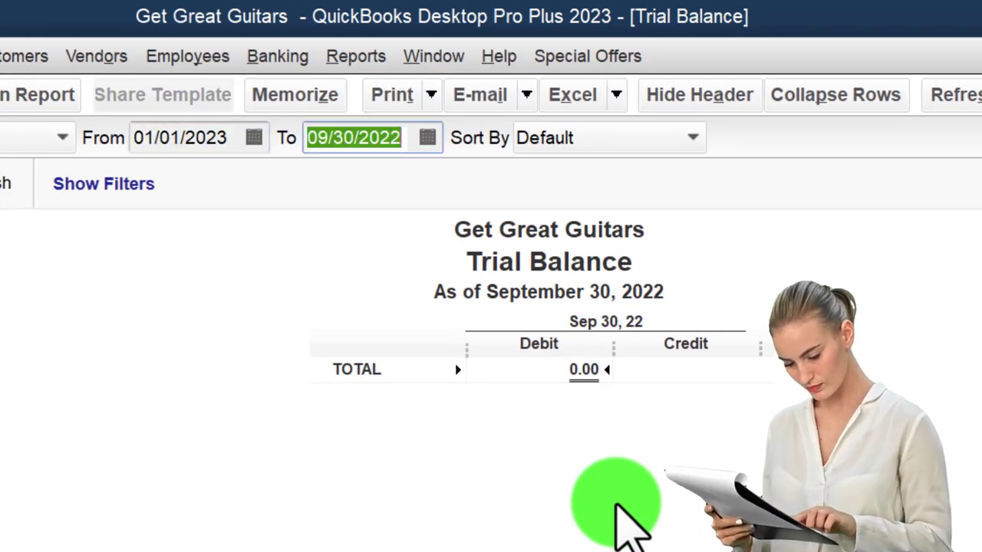
pyautogui.press('Tab')
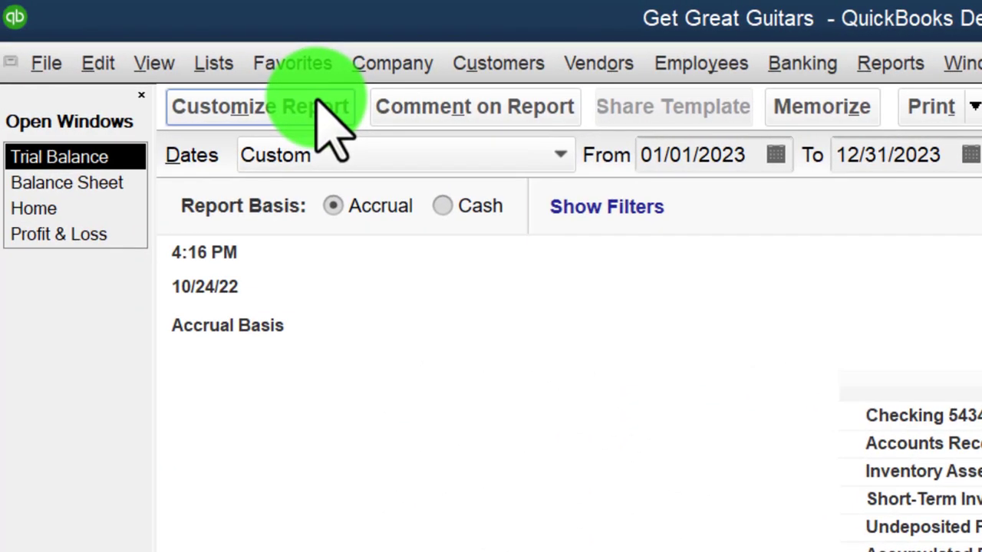
# Enlarge the Trial Balance's column label font and apply the change to all related fonts
pyautogui.click(322, 107)
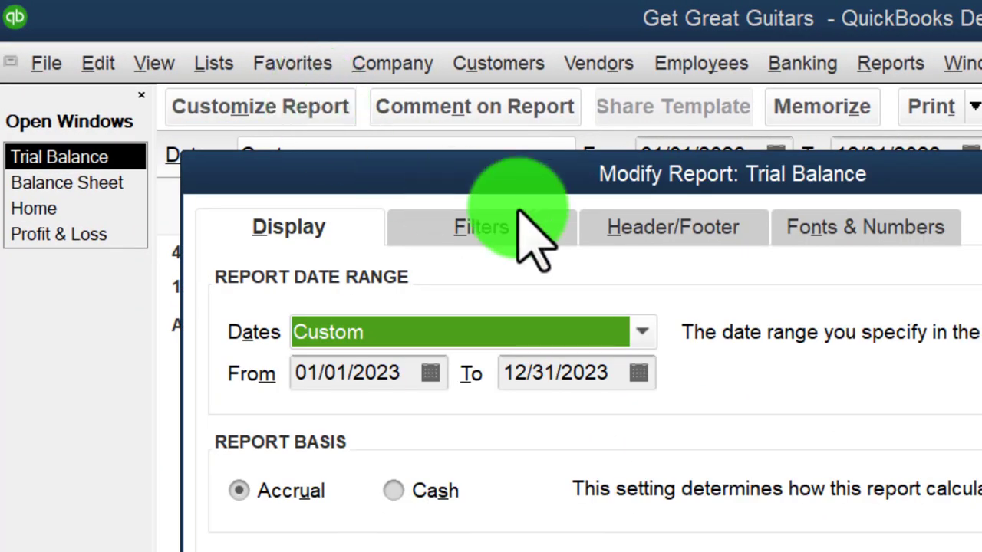
pyautogui.click(855, 230)
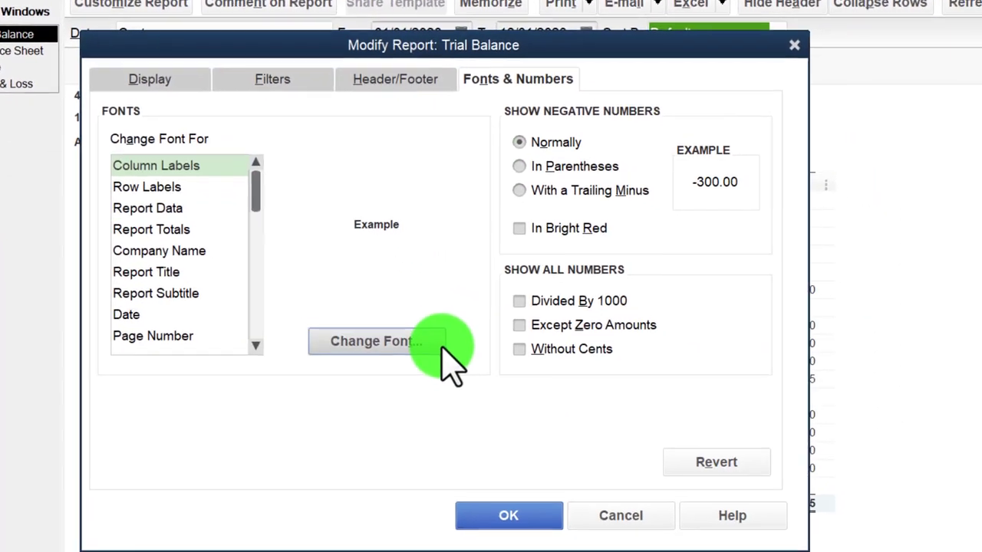
pyautogui.click(438, 342)
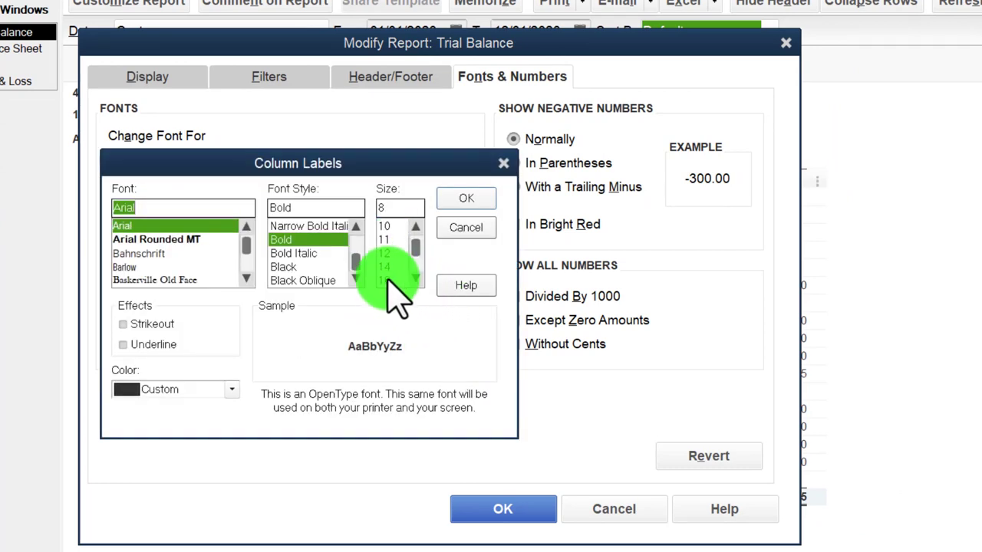
pyautogui.click(460, 199)
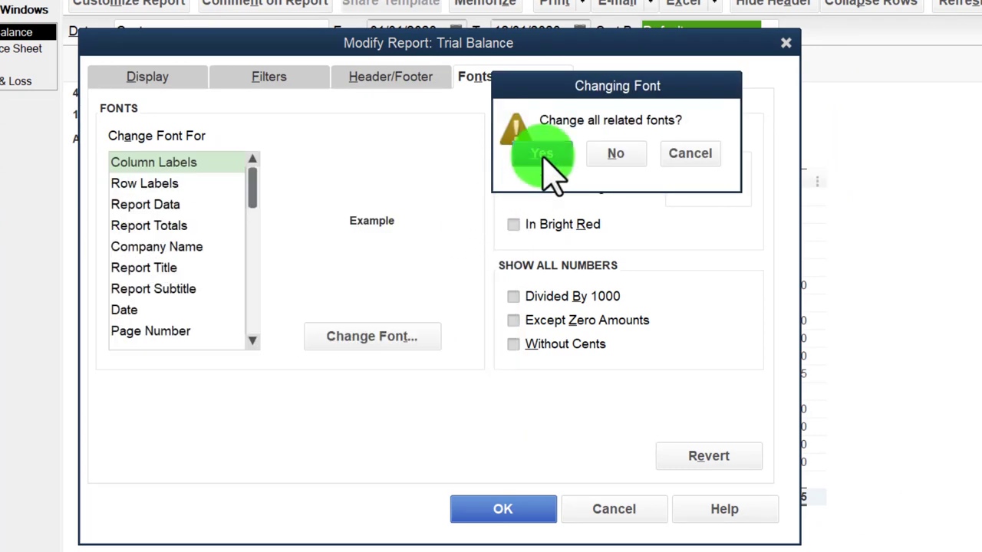
pyautogui.click(542, 153)
pyautogui.click(503, 508)
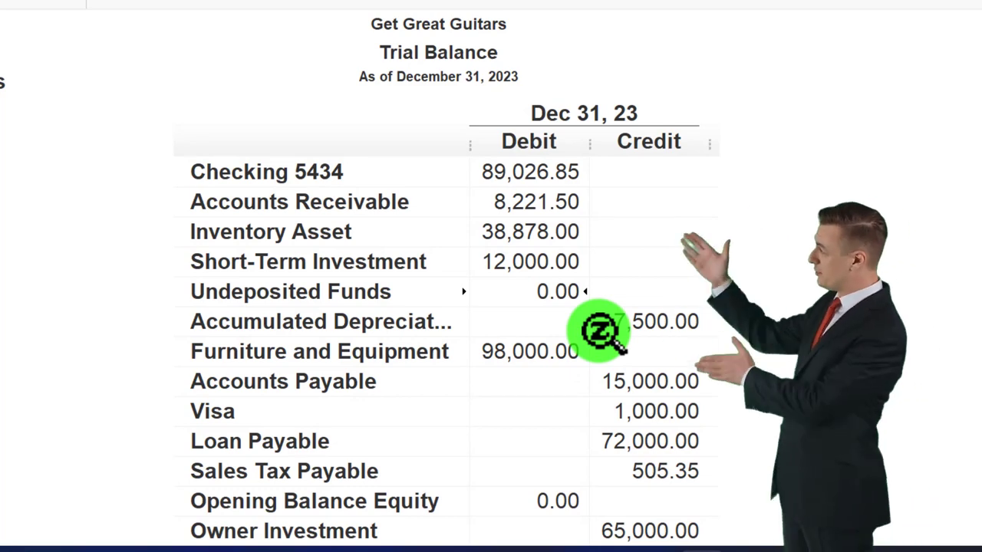
# Review the Trial Balance's accounts and debit and credit totals, and drill down into the checking balance
pyautogui.scroll(-3, 599, 331)
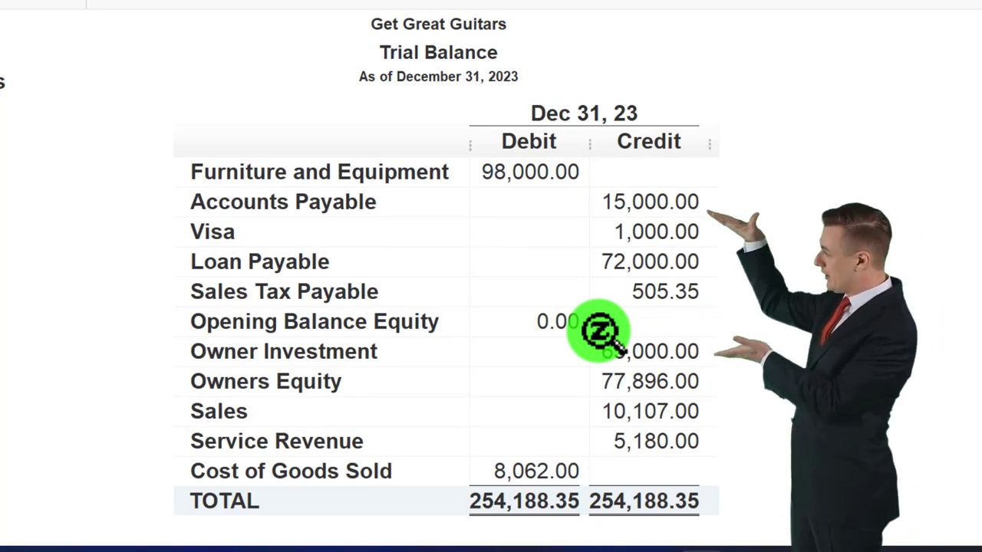
pyautogui.scroll(3, 599, 331)
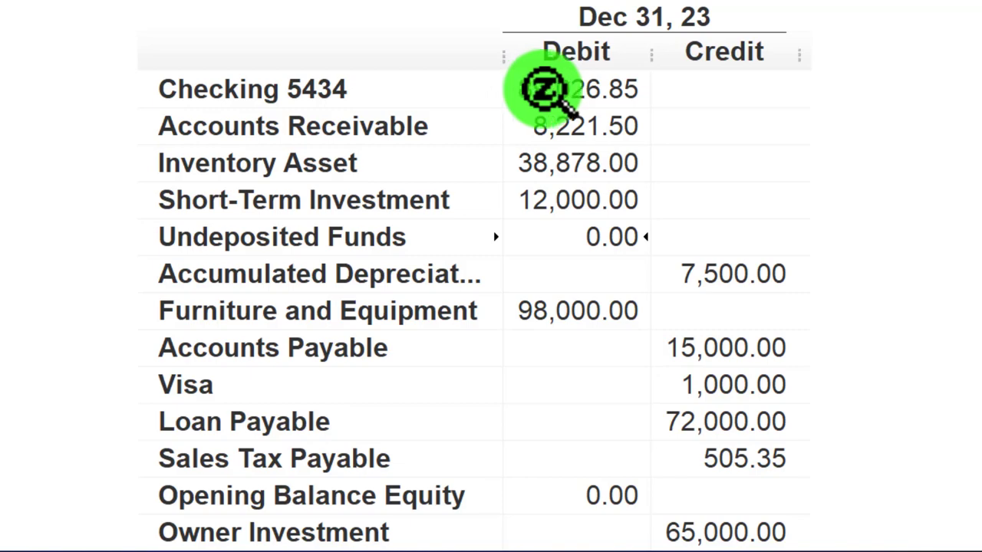
pyautogui.doubleClick(545, 90)
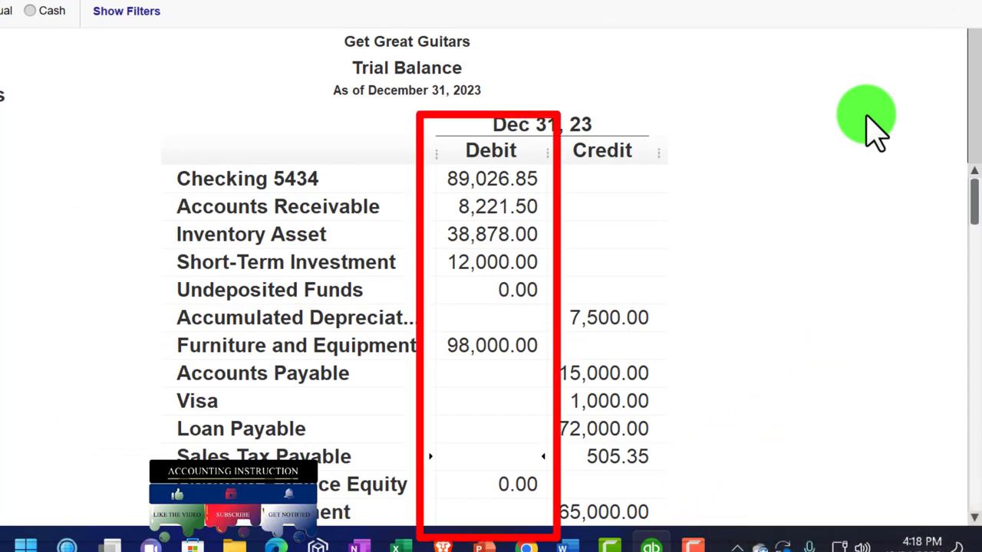
pyautogui.scroll(-3, 875, 131)
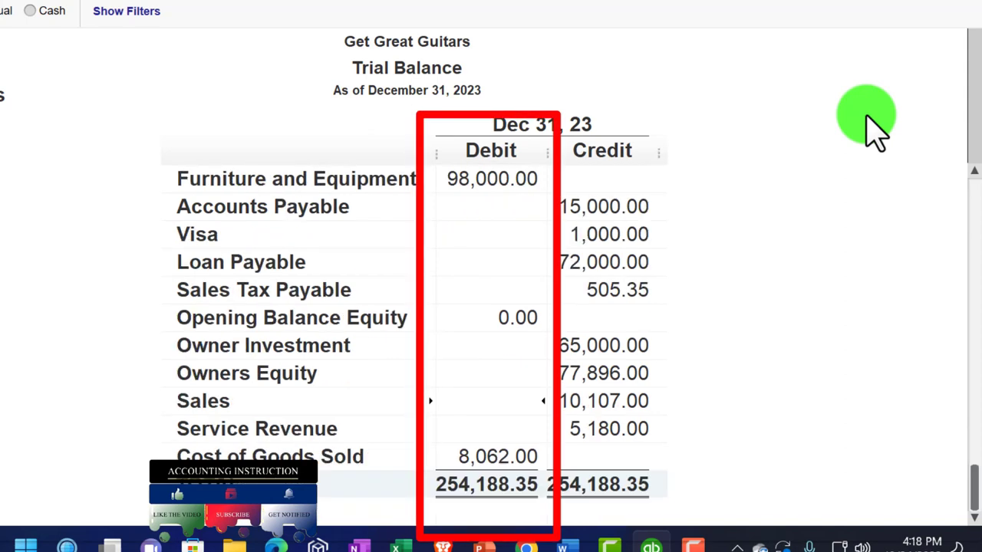